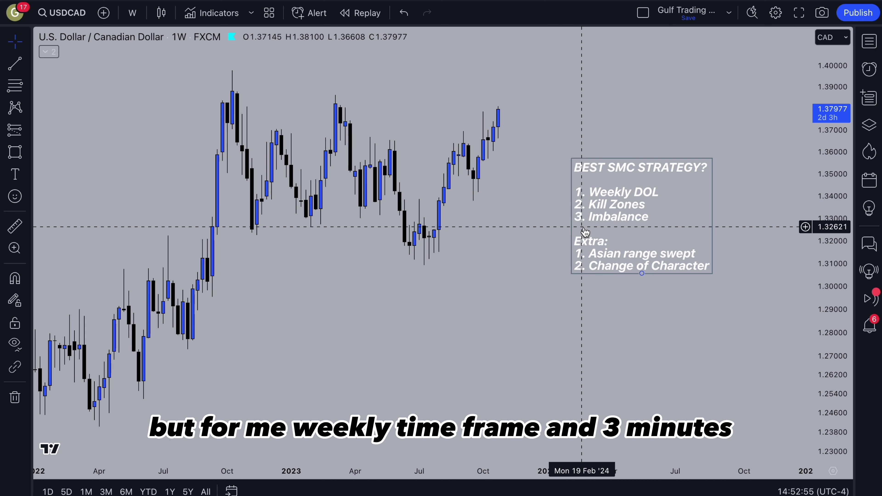
Zoom into recent weekly USDCAD candles and draw a horizontal line at the early-October high
scroll(585, 232, up, 1)
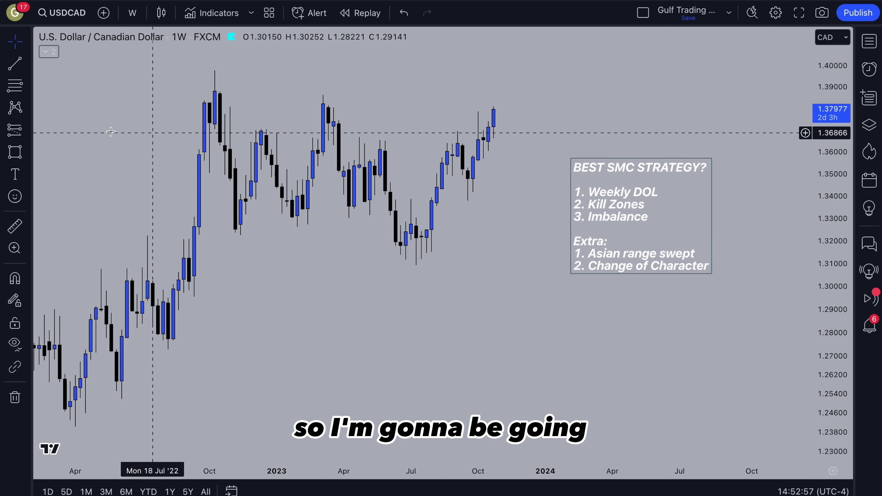
scroll(322, 248, up, 3)
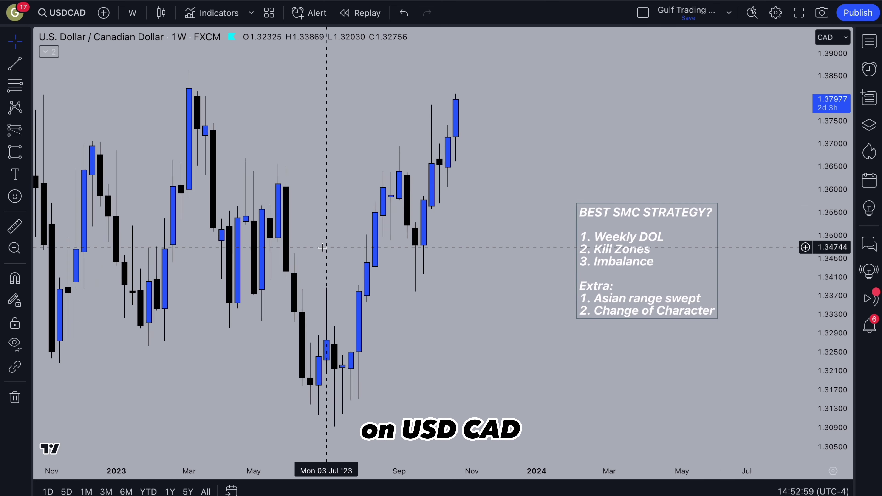
scroll(322, 247, up, 2)
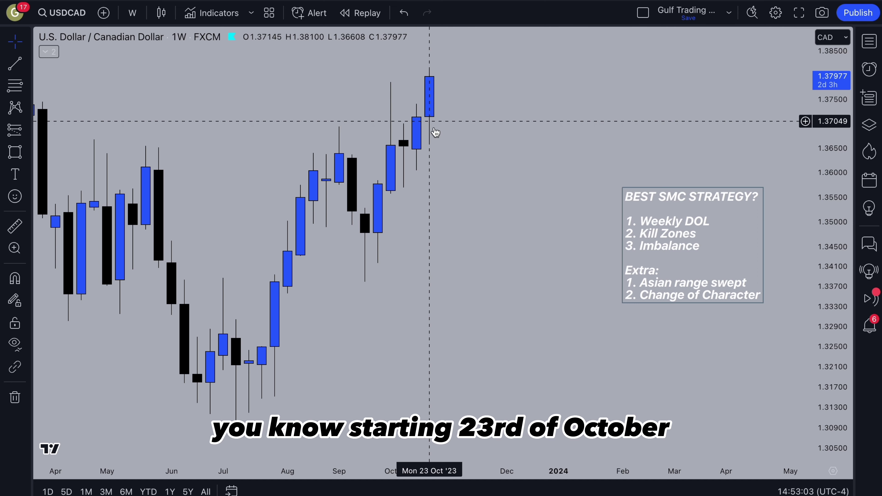
click(15, 63)
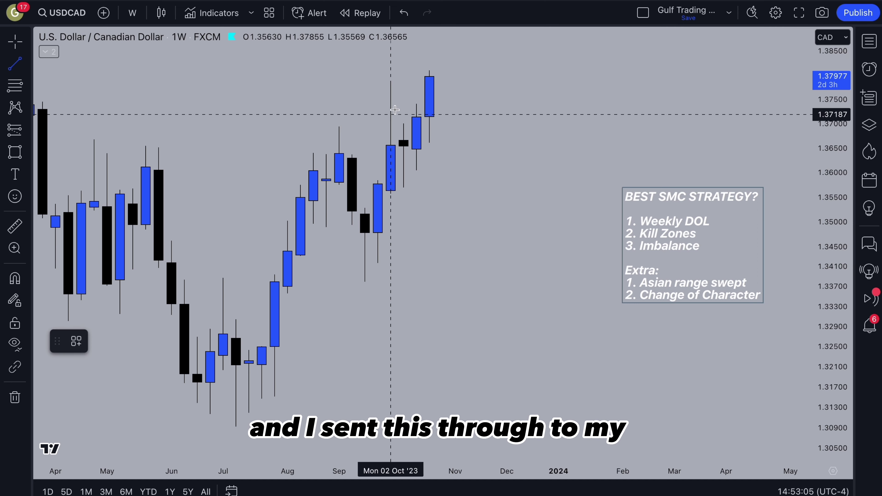
drag(390, 82, 455, 82)
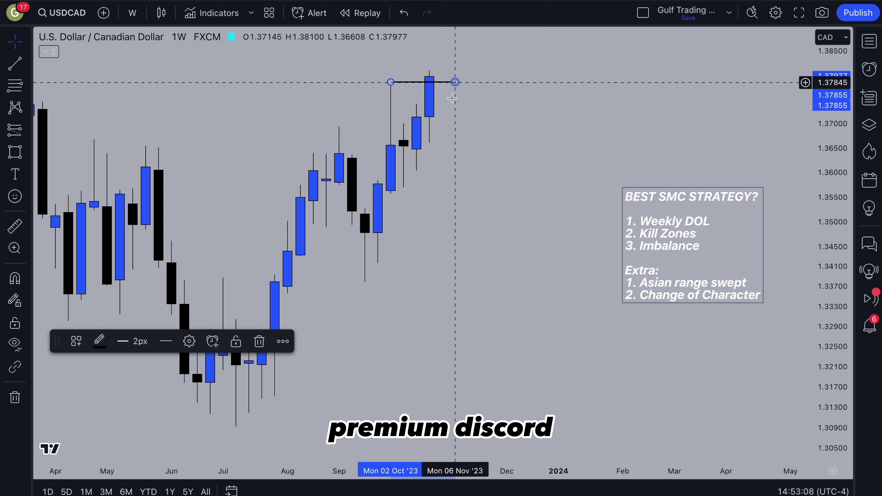
click(452, 99)
scroll(418, 99, up, 3)
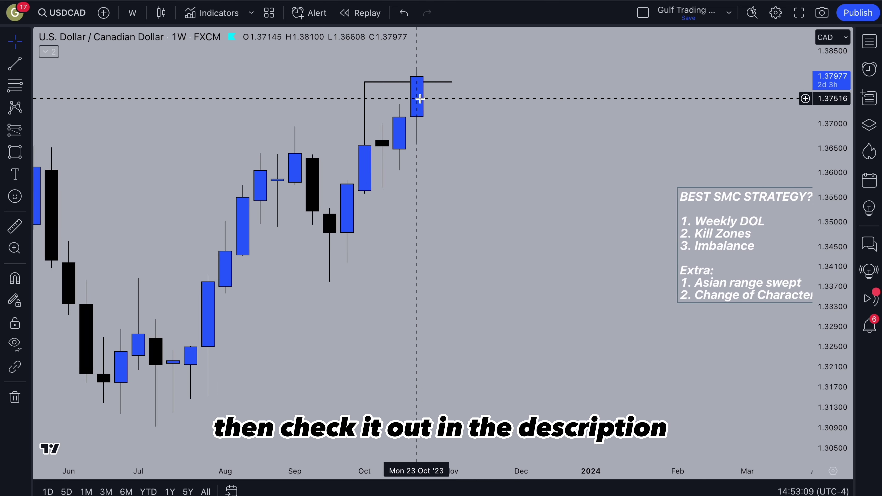
scroll(419, 98, up, 2)
scroll(413, 98, right, 3)
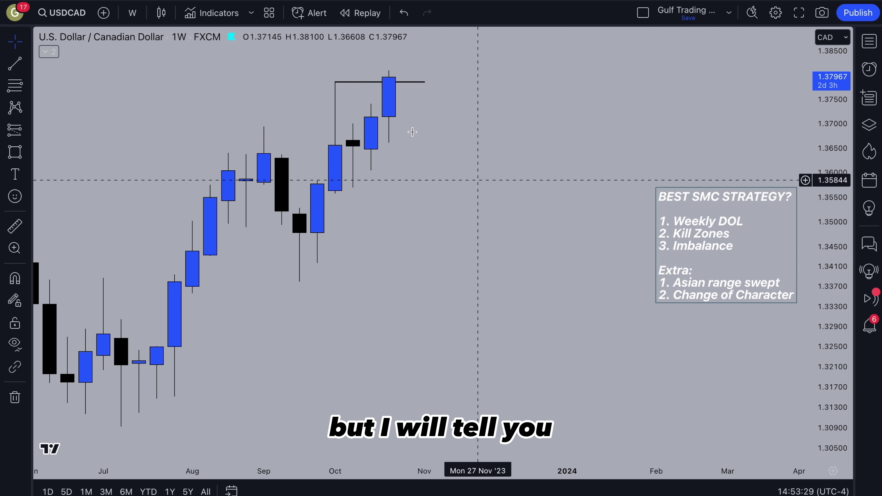
Delete the October high line, start bar replay from mid-October, and move the notes box left
click(348, 81)
key(Delete)
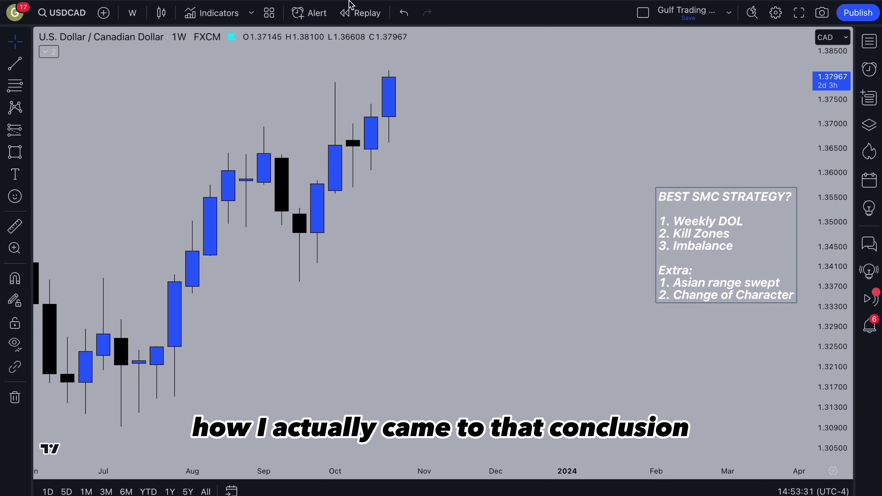
click(361, 12)
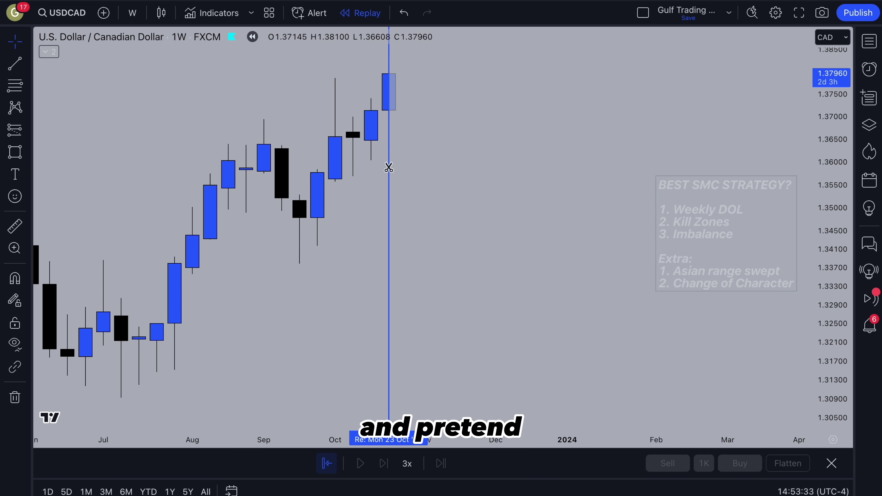
click(388, 167)
scroll(403, 168, left, 10)
scroll(402, 167, down, 3)
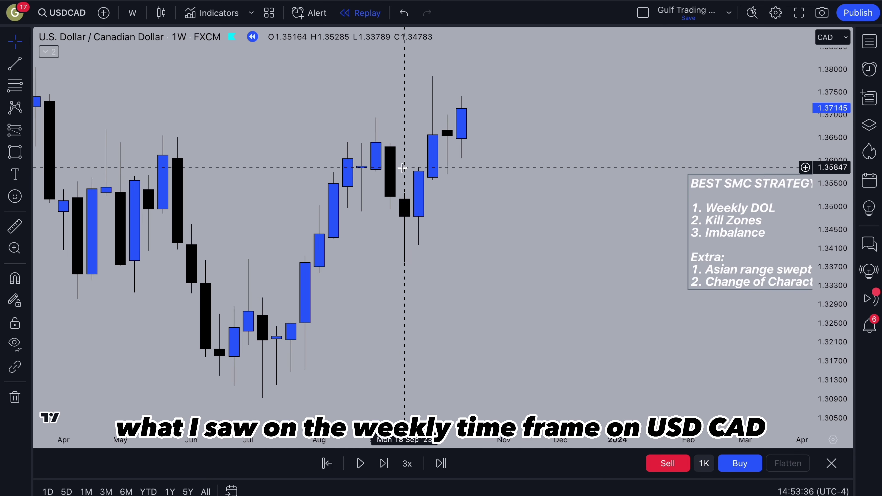
drag(695, 216, 537, 223)
click(486, 244)
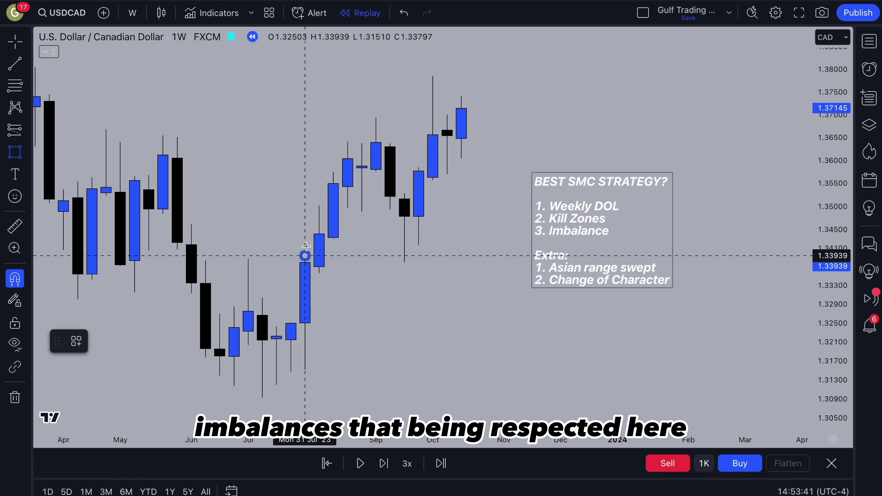
Draw a rectangle over the 1.339–1.343 imbalance, late July to early October, styled as Demand
mouse_move(305, 256)
mouse_down()
mouse_move(333, 239)
mouse_move(433, 247)
mouse_up()
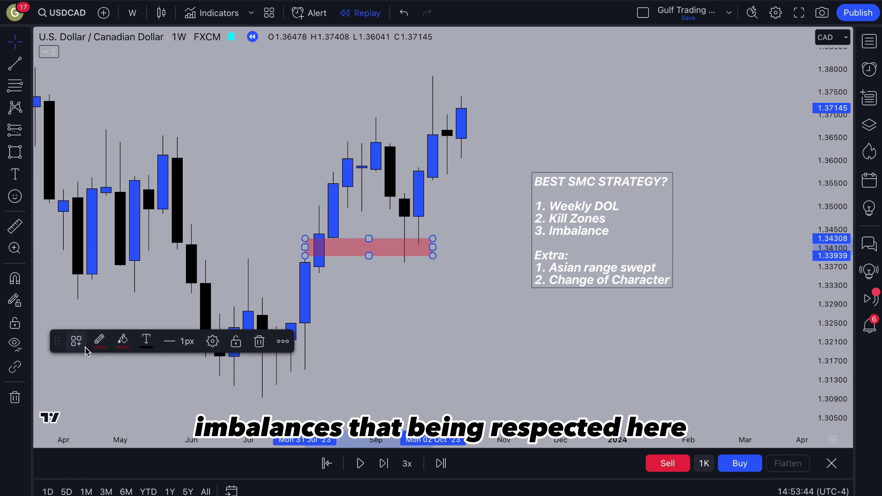
click(77, 341)
click(88, 414)
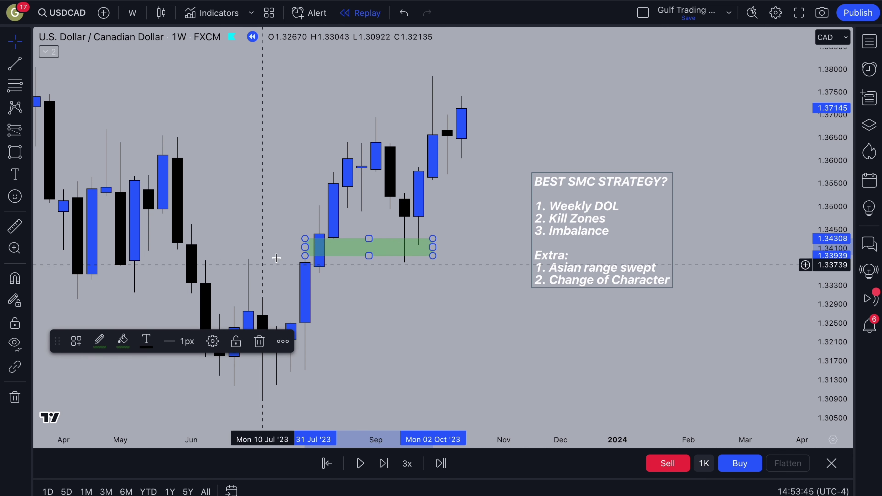
click(360, 227)
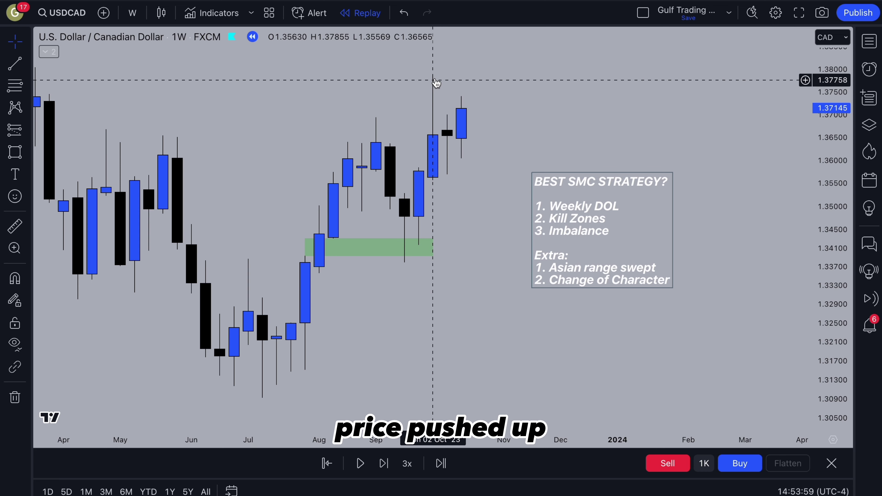
scroll(433, 138, down, 2)
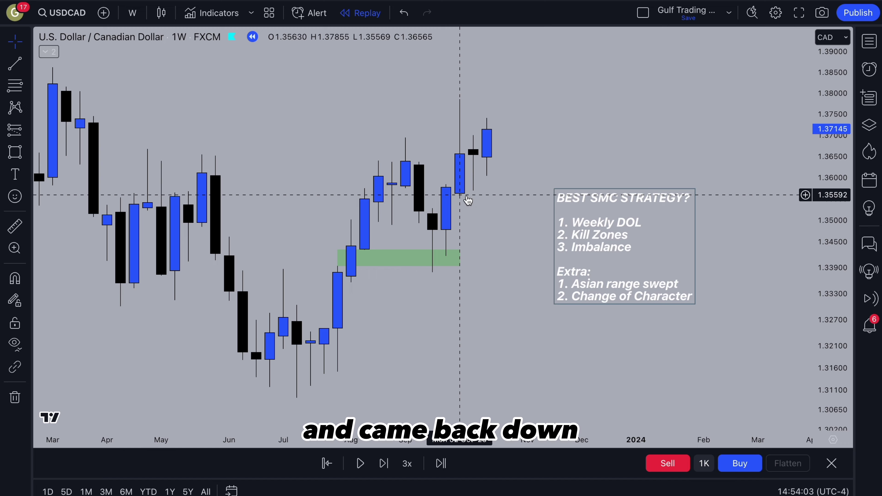
scroll(459, 193, up, 3)
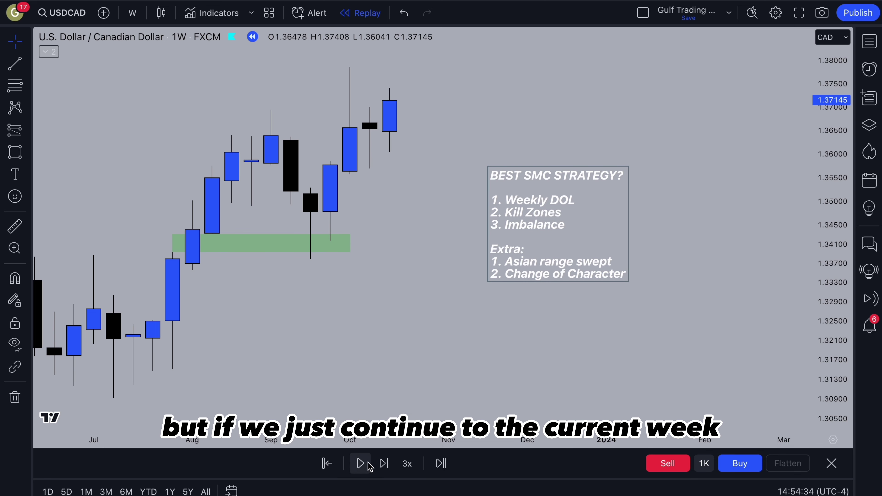
drag(374, 276, 413, 150)
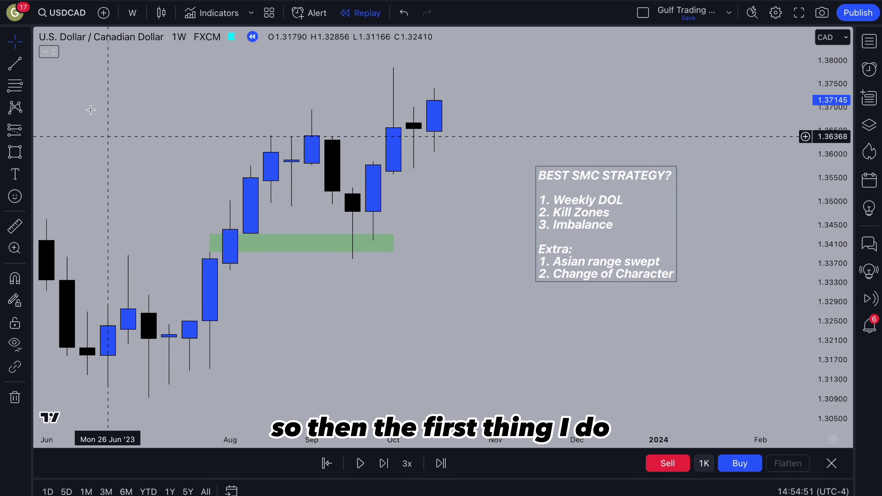
Draw short horizontal lines at the mid-October candle's low 1.36041 and high 1.37408
click(15, 64)
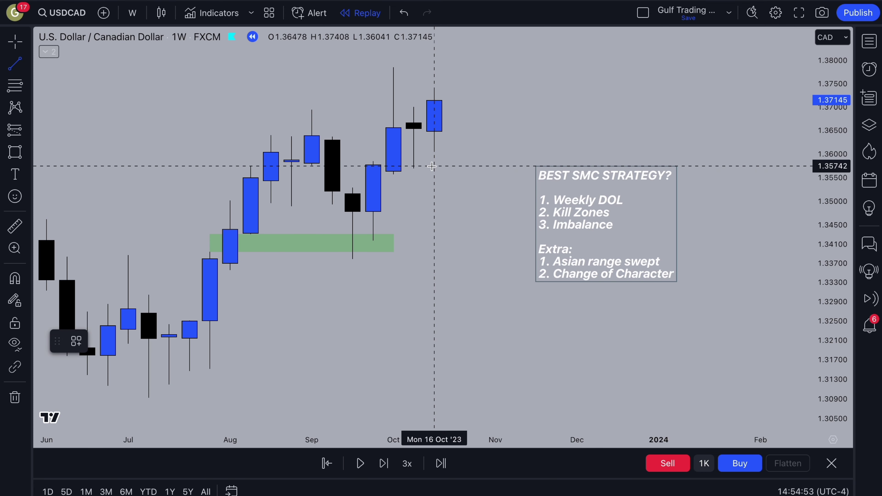
click(434, 151)
click(475, 152)
click(123, 116)
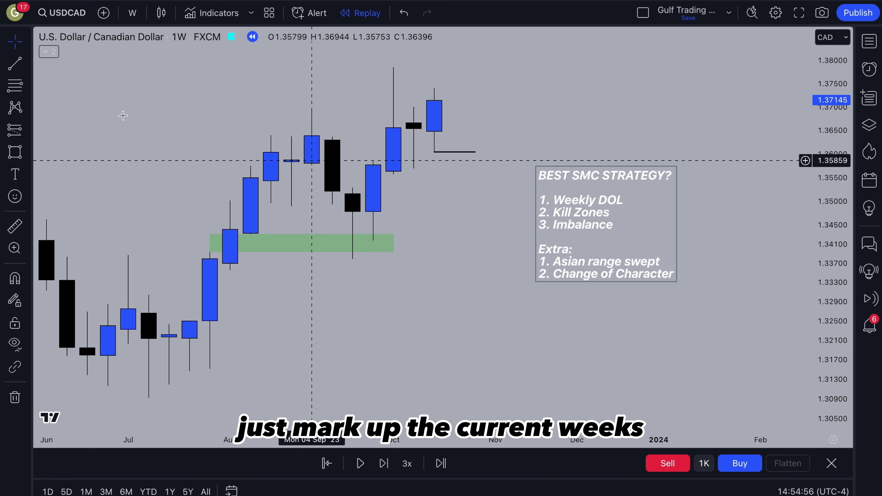
click(15, 64)
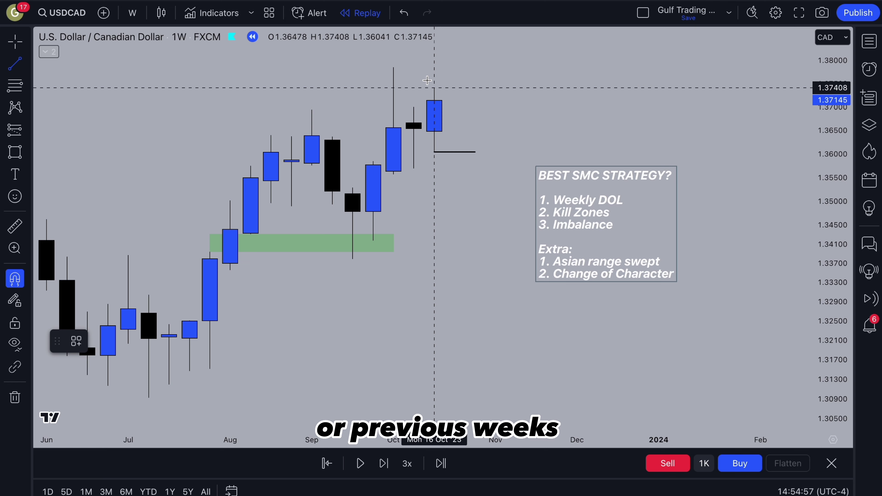
click(434, 88)
click(475, 85)
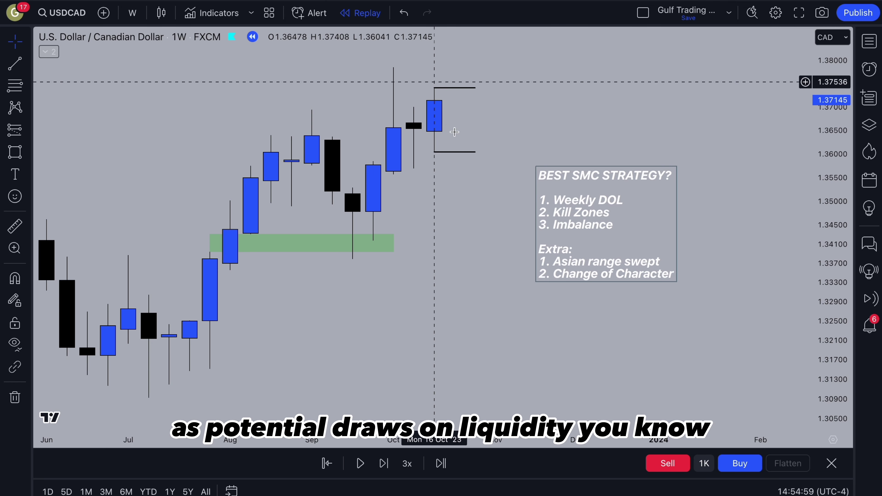
scroll(438, 128, up, 1)
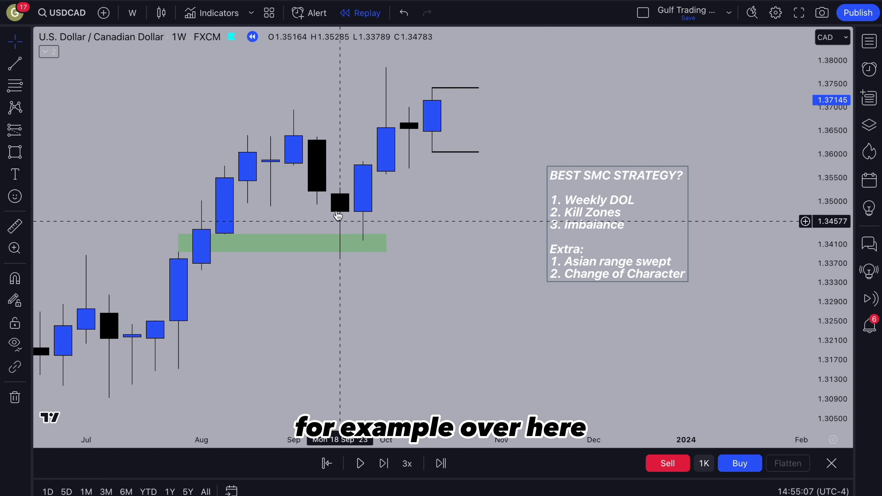
Draw level lines at the mid-September candle's high and low
key(alt+t)
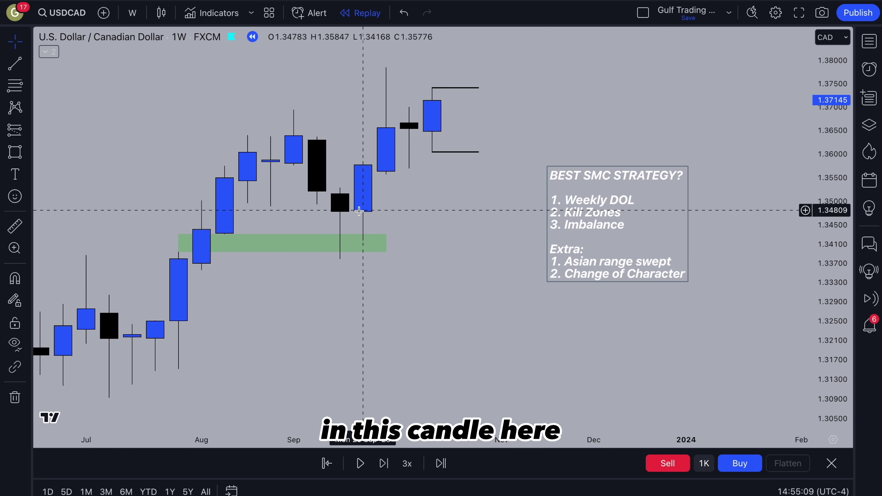
click(369, 186)
click(369, 202)
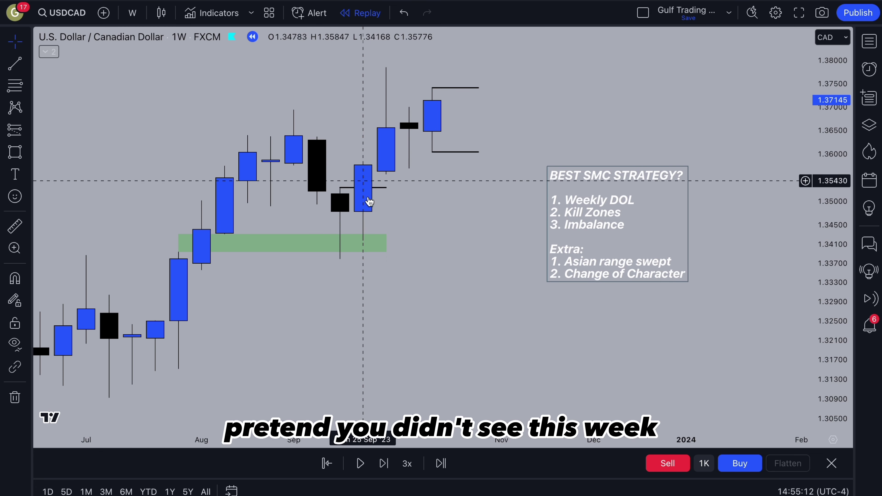
key(alt+t)
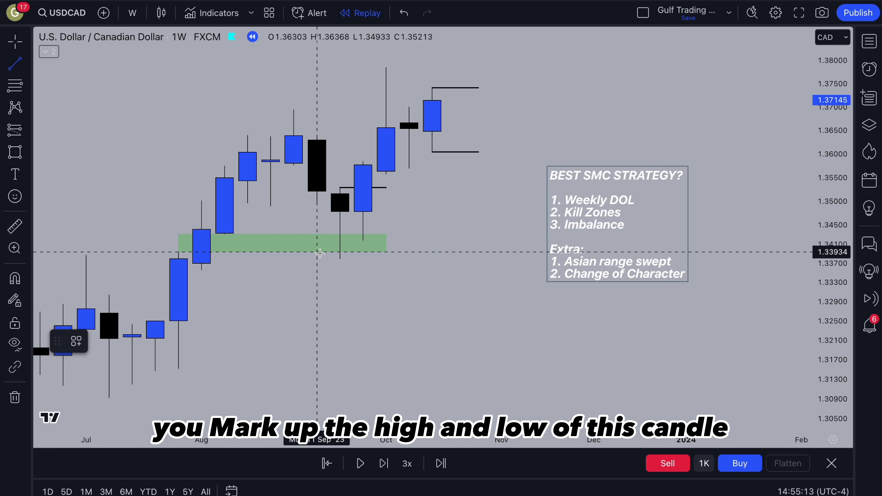
click(339, 259)
click(386, 259)
click(374, 291)
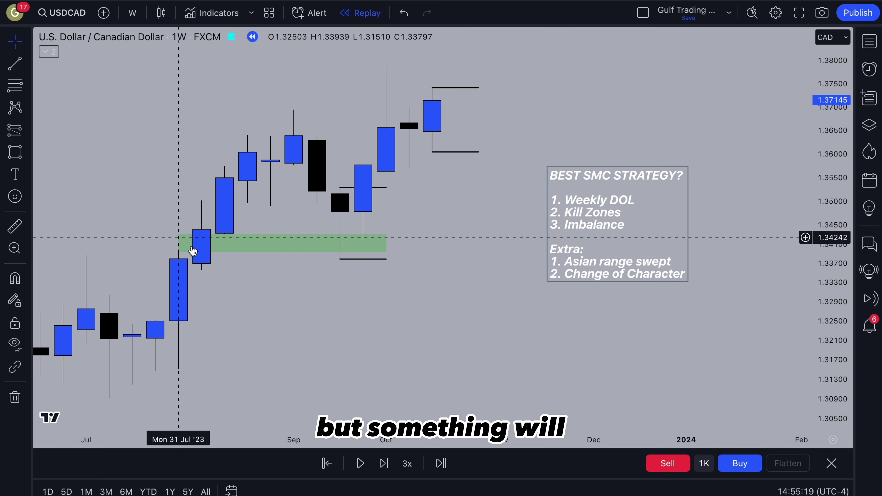
Select and deselect the green demand zone and the USDCAD price series
click(199, 242)
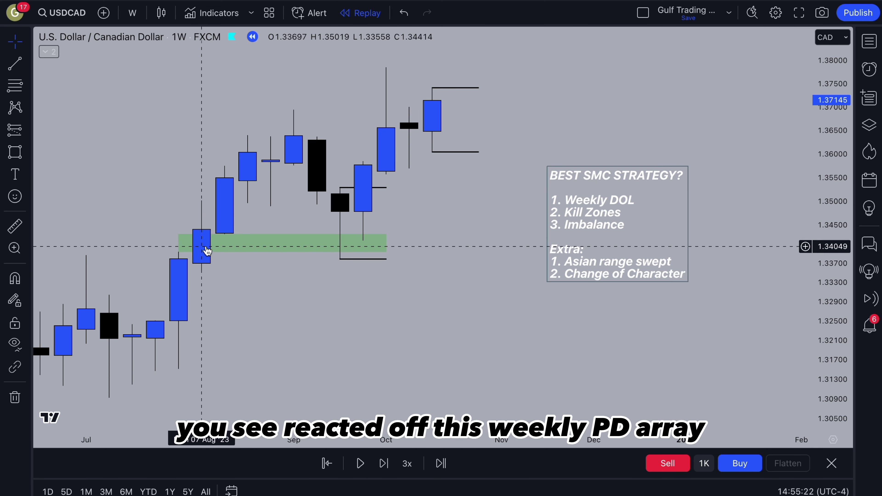
click(328, 257)
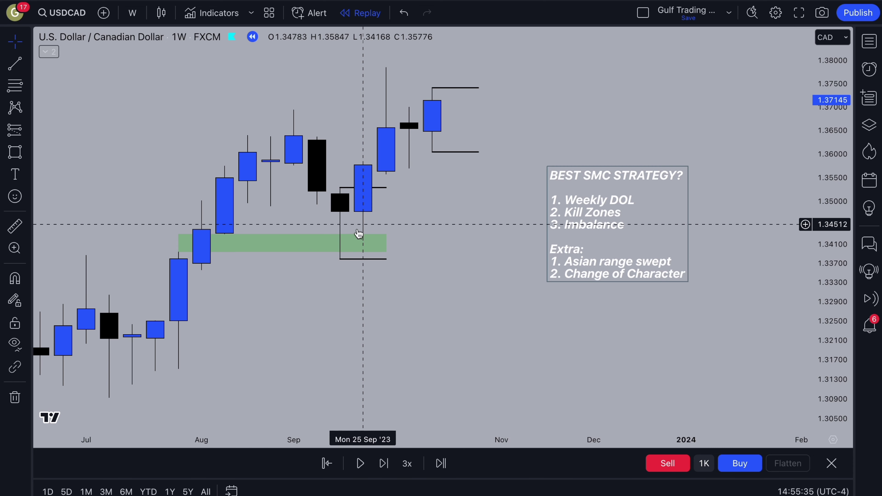
click(361, 243)
click(351, 209)
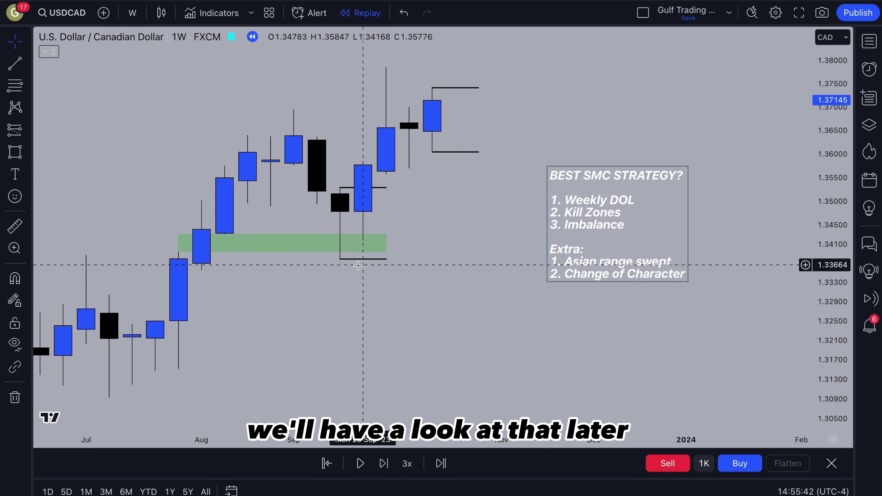
scroll(364, 269, right, 2)
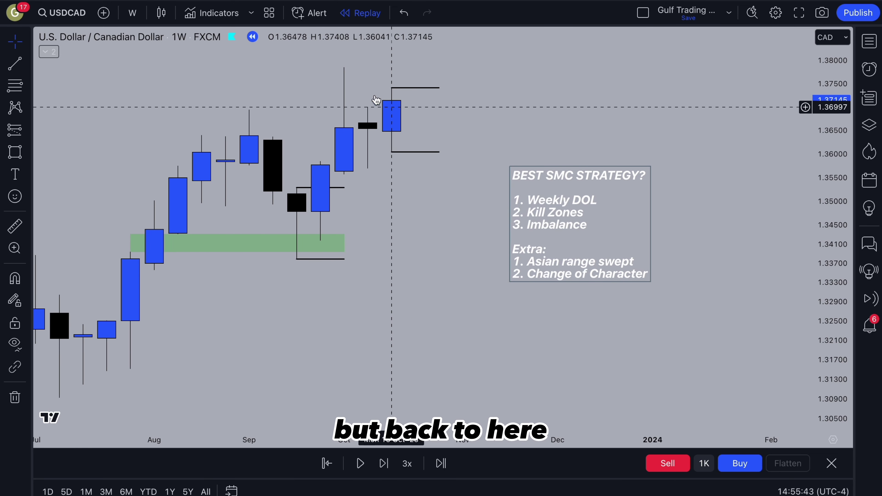
Draw a level line at the early-October weekly high of 1.37855, extending right
click(391, 87)
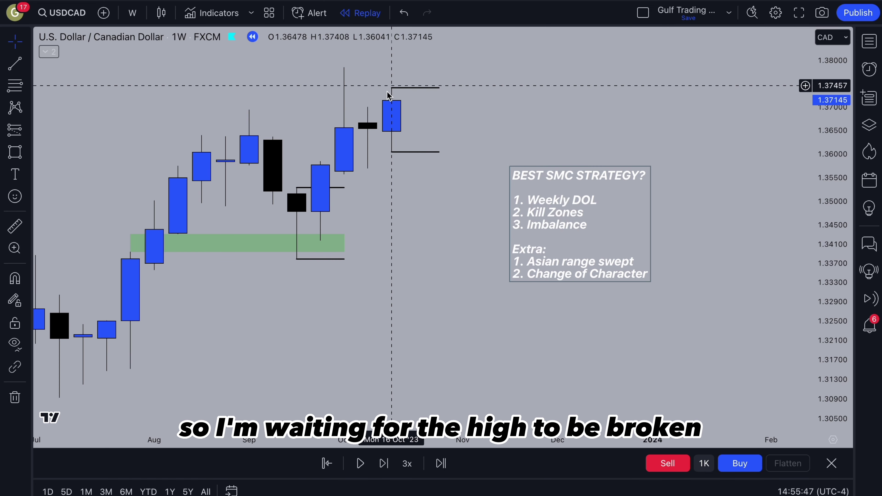
click(14, 64)
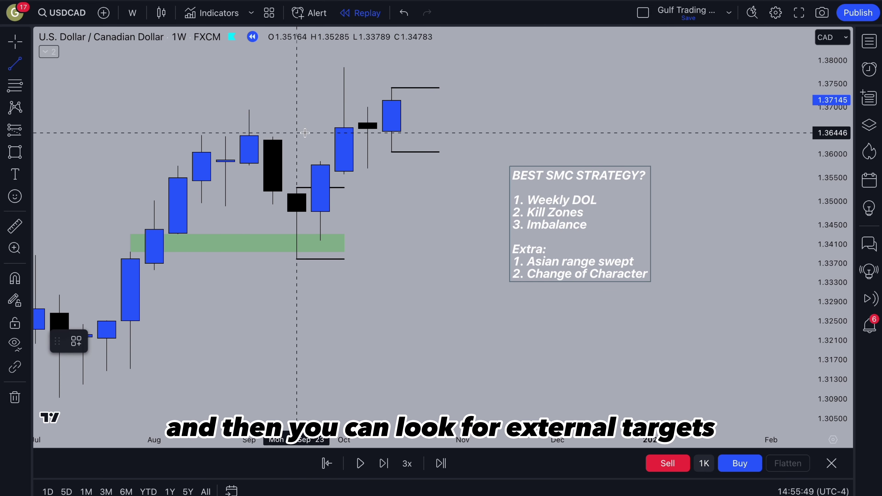
click(344, 67)
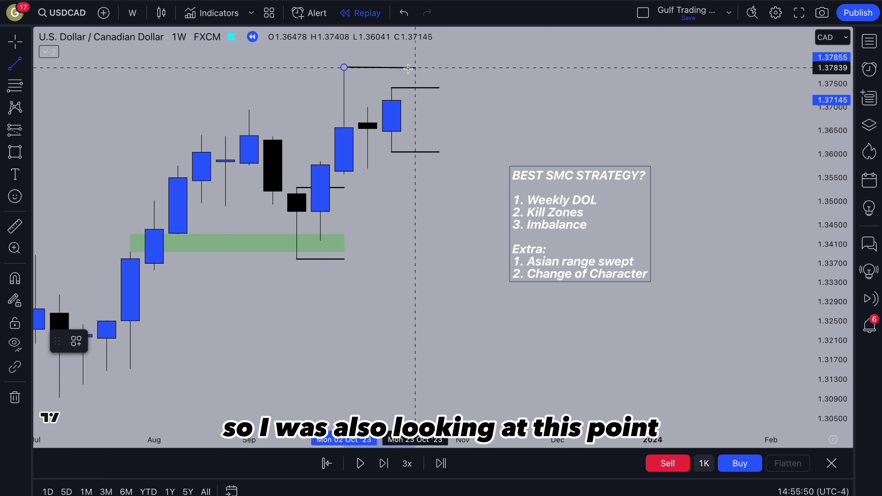
click(432, 67)
click(467, 86)
scroll(452, 86, up, 3)
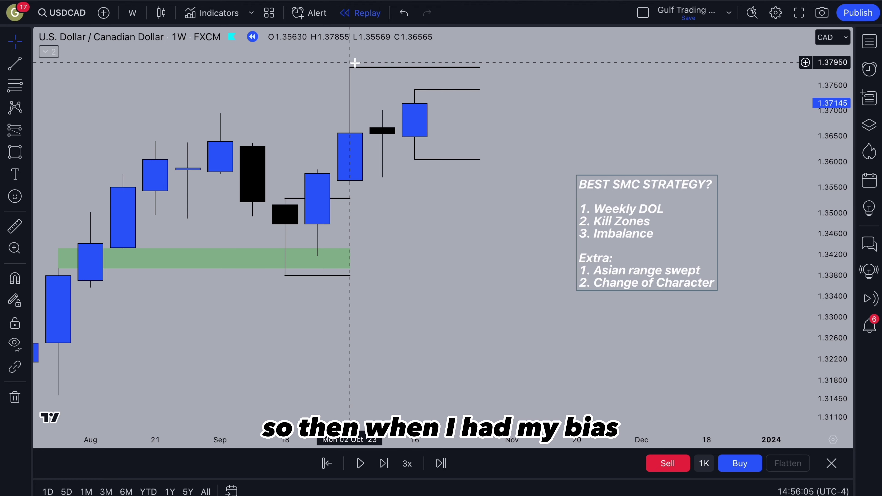
Switch the USDCAD chart to the 3-minute interval and pick a replay starting bar
text(3)
key(Return)
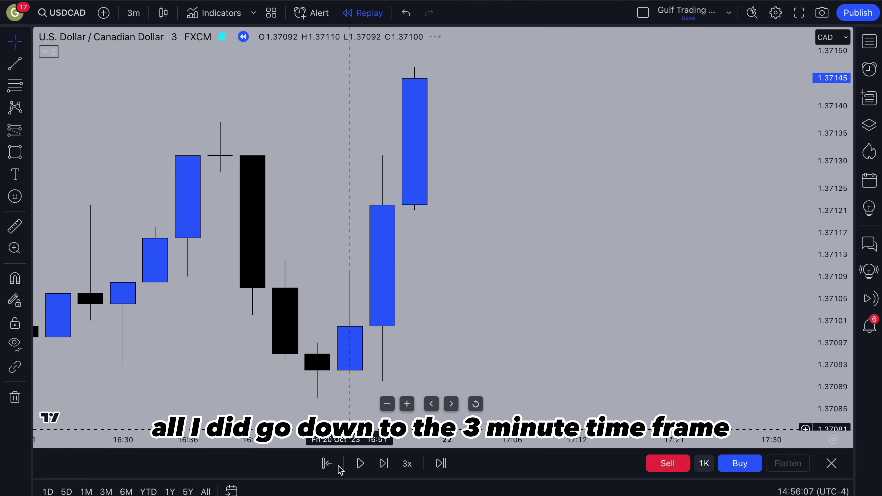
click(324, 469)
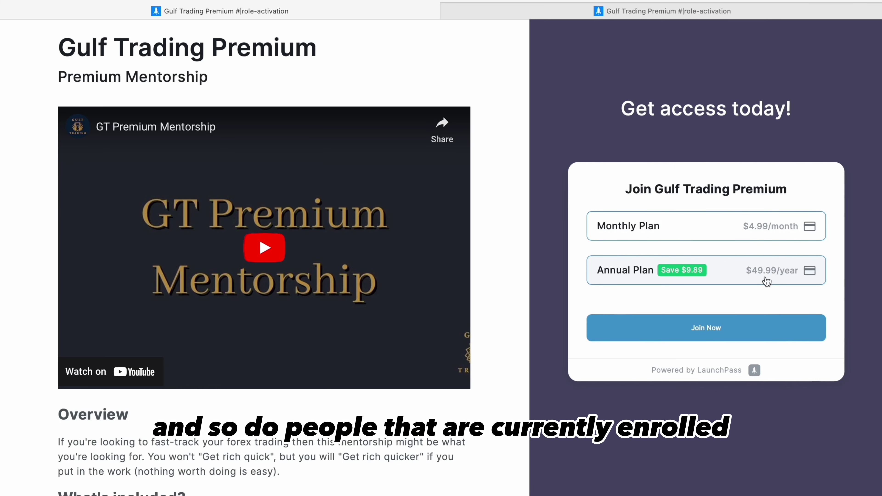
Scroll through the Premium Mentorship page's $4.99/month and $49.99/year plans
scroll(423, 282, down, 5)
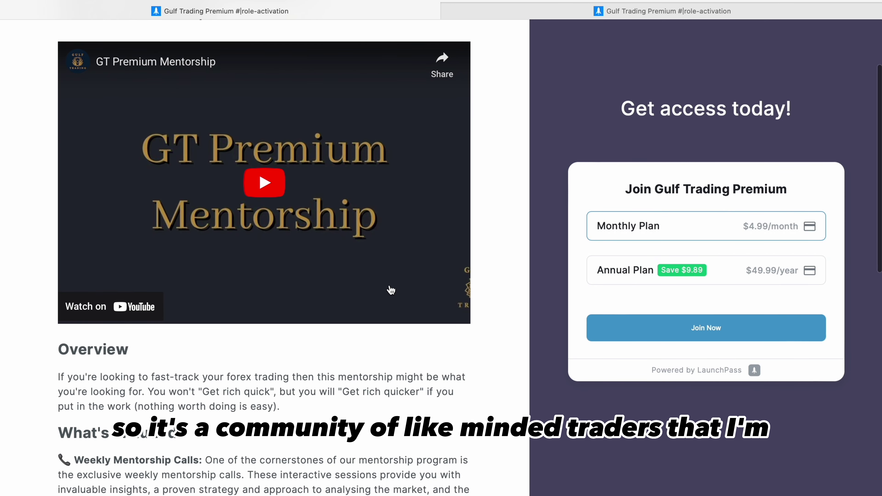
scroll(391, 290, down, 1)
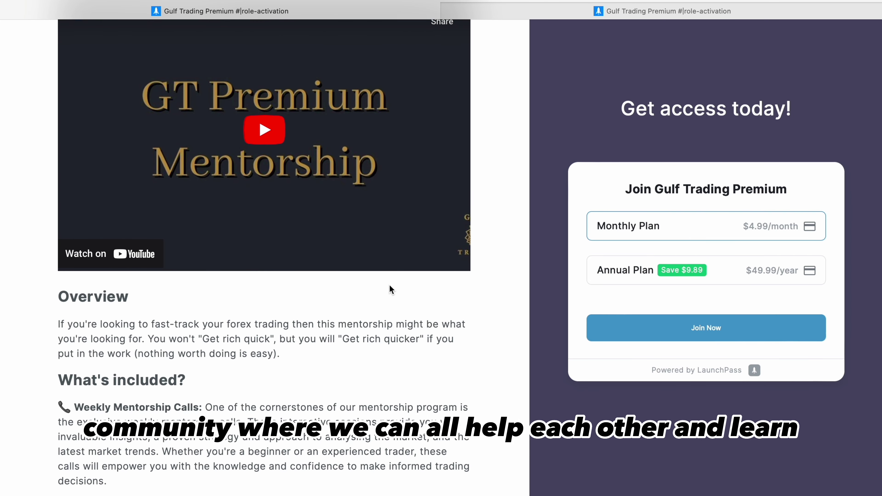
scroll(390, 284, down, 5)
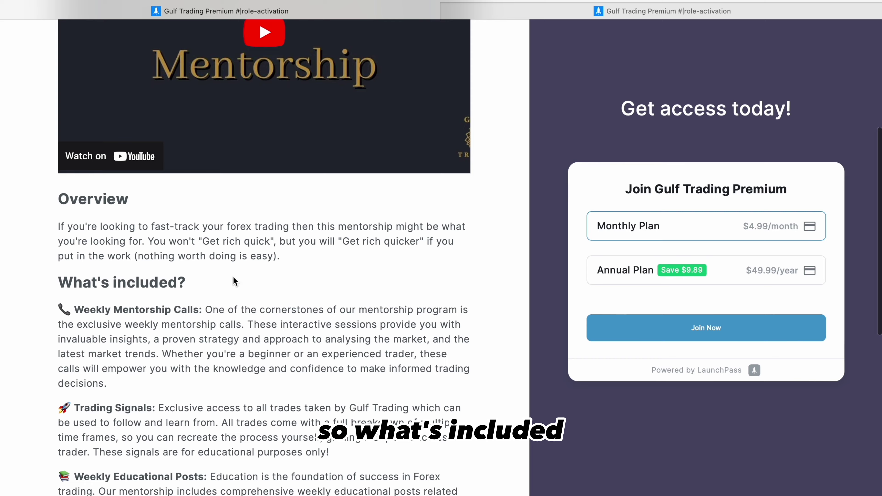
scroll(233, 275, down, 2)
scroll(233, 276, down, 4)
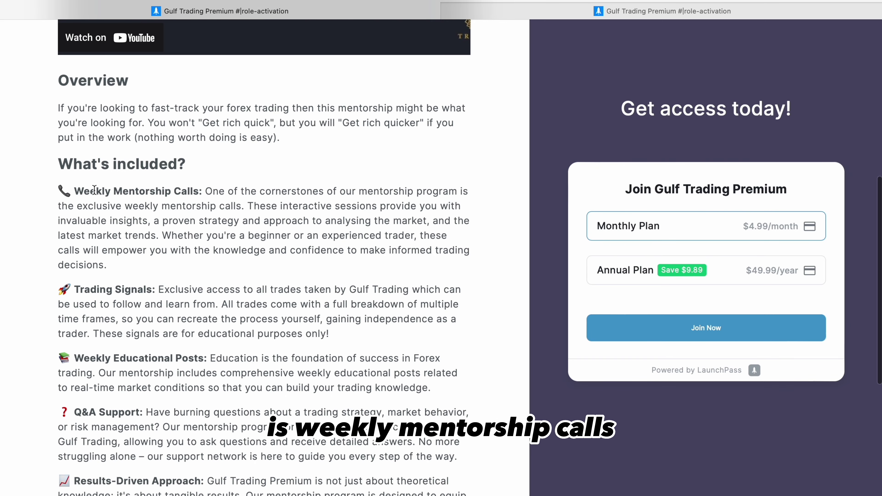
scroll(194, 192, up, 7)
scroll(162, 253, down, 5)
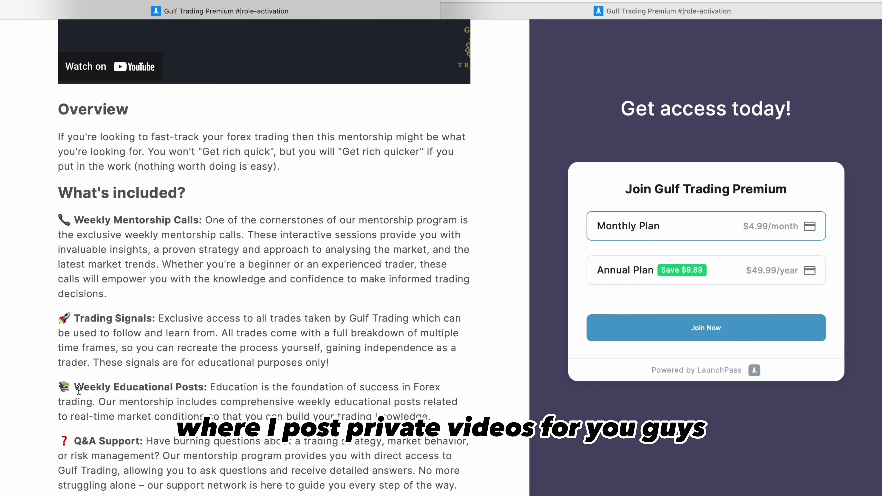
scroll(79, 391, down, 1)
scroll(79, 391, down, 1)
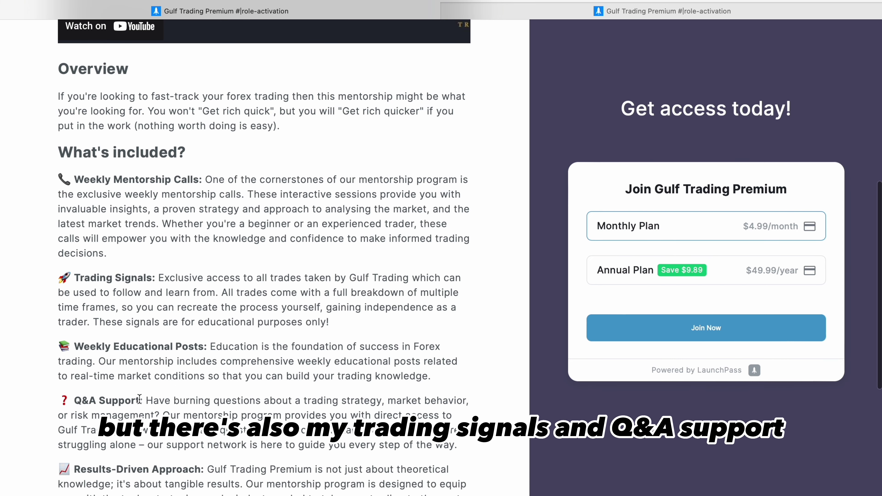
scroll(139, 398, down, 5)
scroll(426, 122, up, 12)
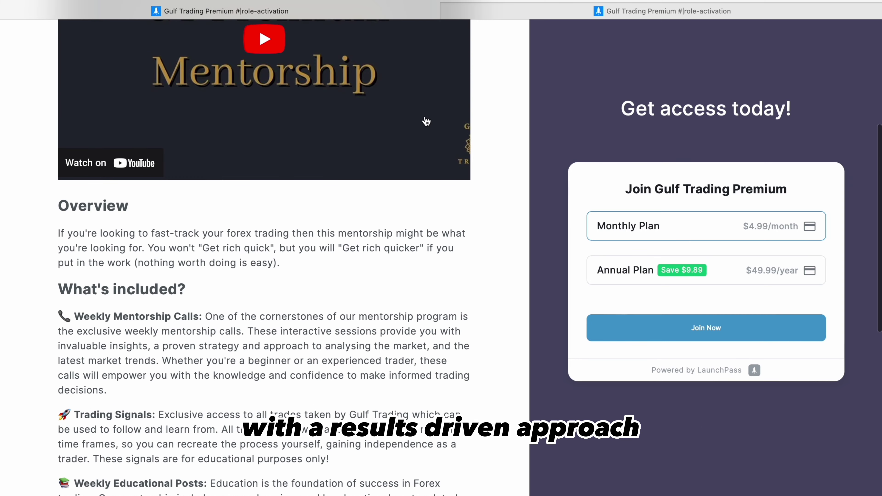
Go to the course page with the $99.99 One-Time Plan and scroll its chapters to Chapter 5
click(557, 13)
scroll(344, 183, up, 15)
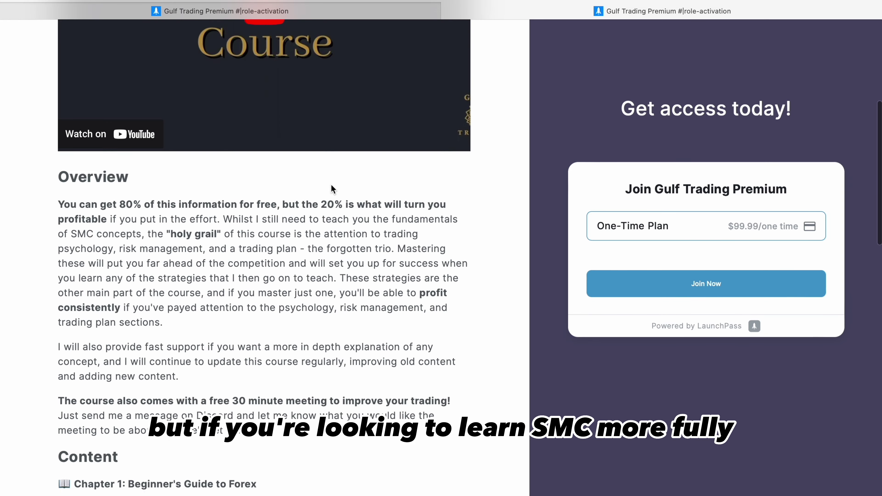
scroll(331, 189, down, 14)
scroll(332, 189, down, 18)
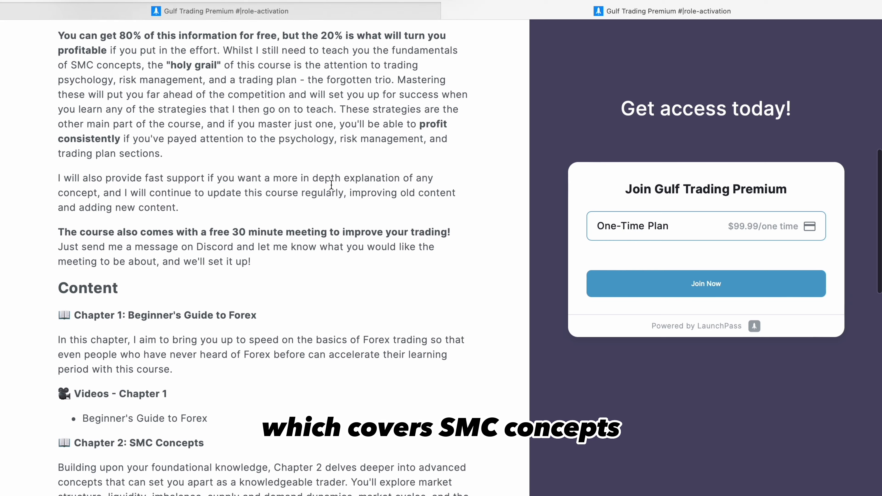
scroll(193, 308, down, 20)
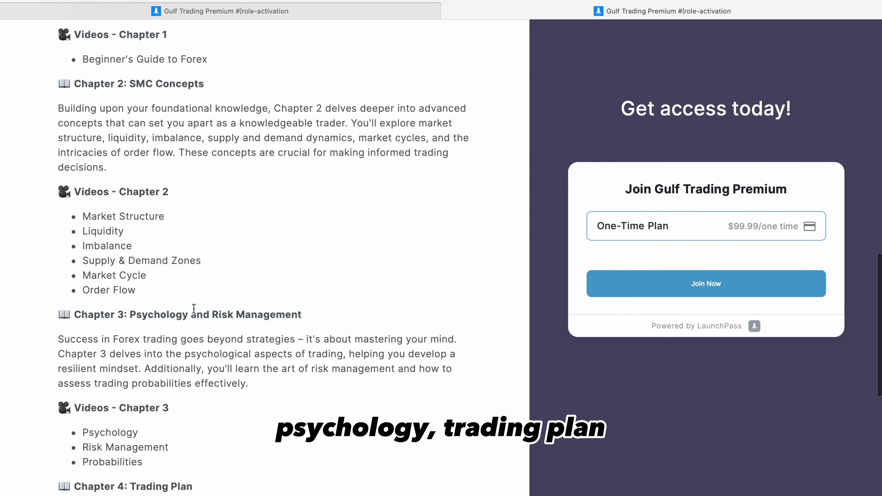
scroll(193, 308, down, 2)
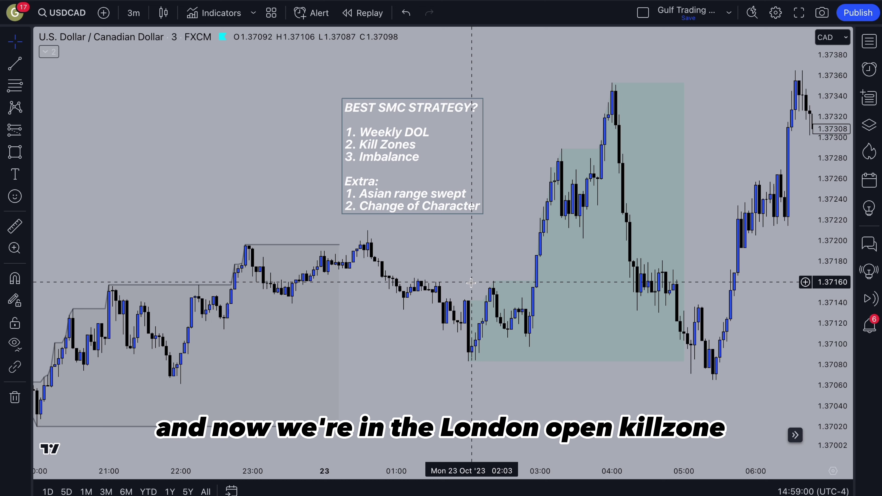
Zoom and pan the 3-minute chart to the London killzone dip to 1.3708 near 02:00, 23 October
scroll(225, 303, down, 2)
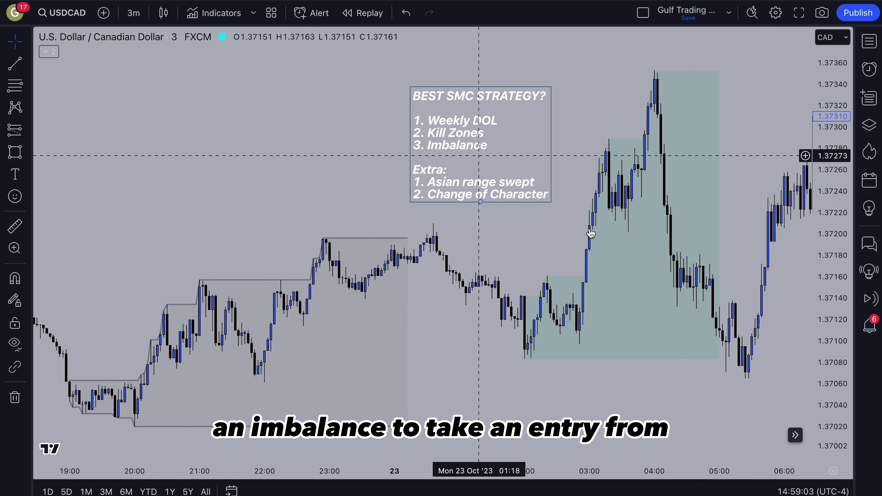
scroll(545, 289, up, 1)
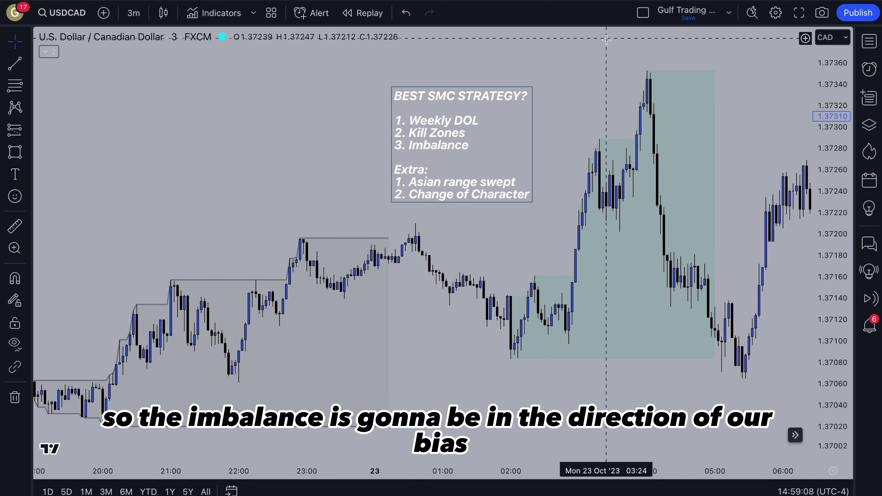
scroll(567, 122, up, 3)
scroll(522, 122, left, 2)
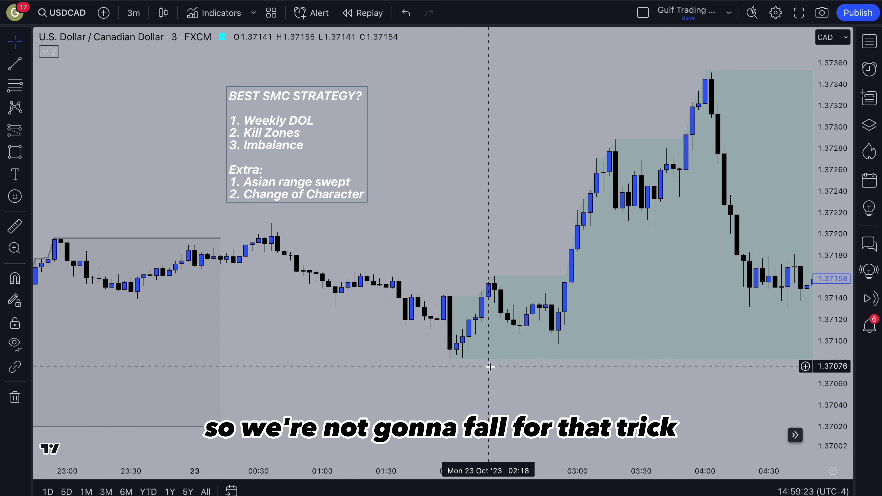
scroll(486, 296, up, 3)
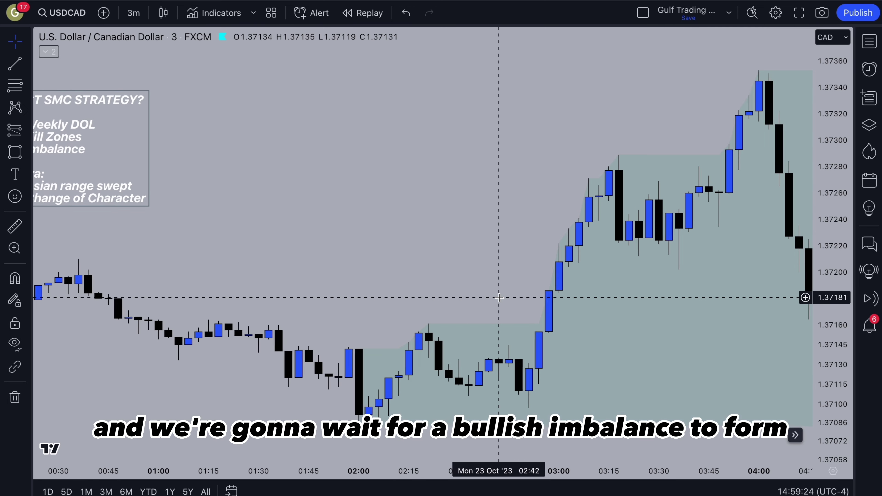
scroll(164, 288, down, 5)
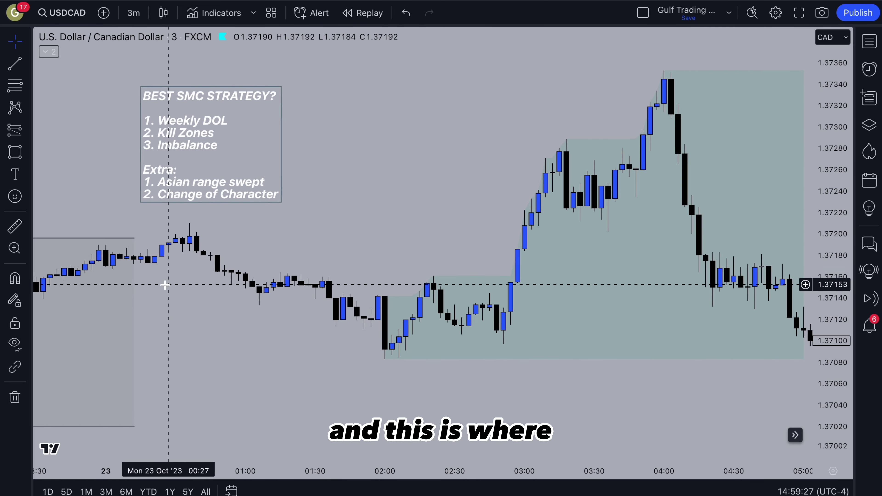
scroll(417, 328, down, 3)
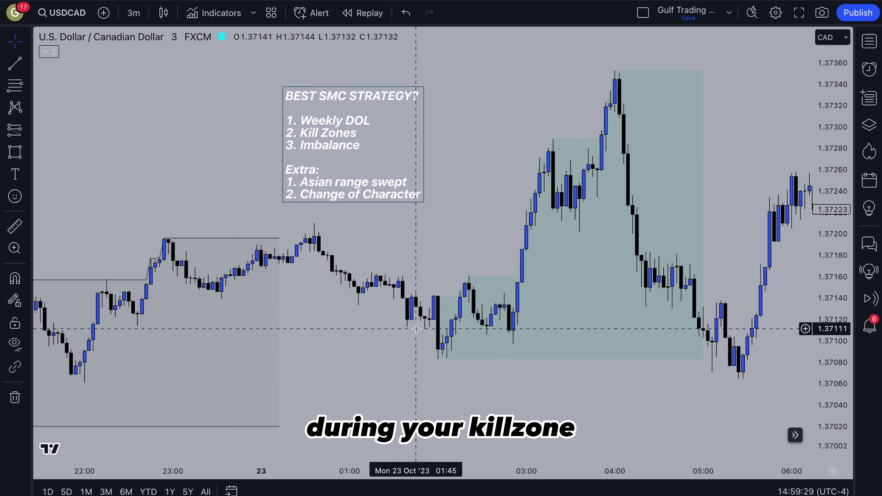
scroll(416, 328, right, 5)
scroll(416, 329, down, 2)
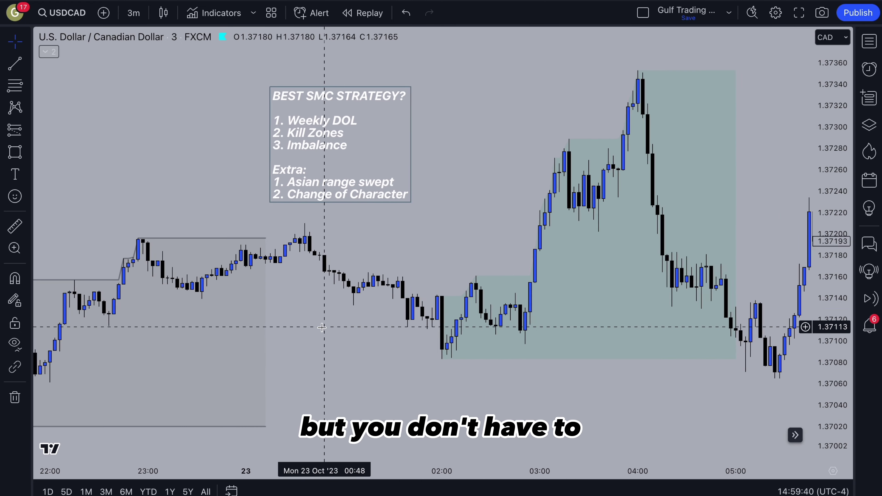
scroll(321, 327, up, 4)
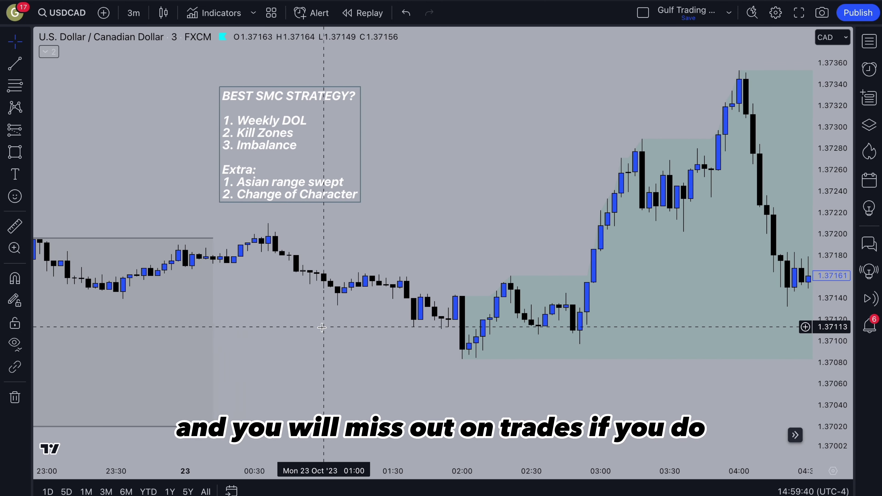
Place a long position entering at 1.37141 with the stop-loss at 1.37083
click(15, 130)
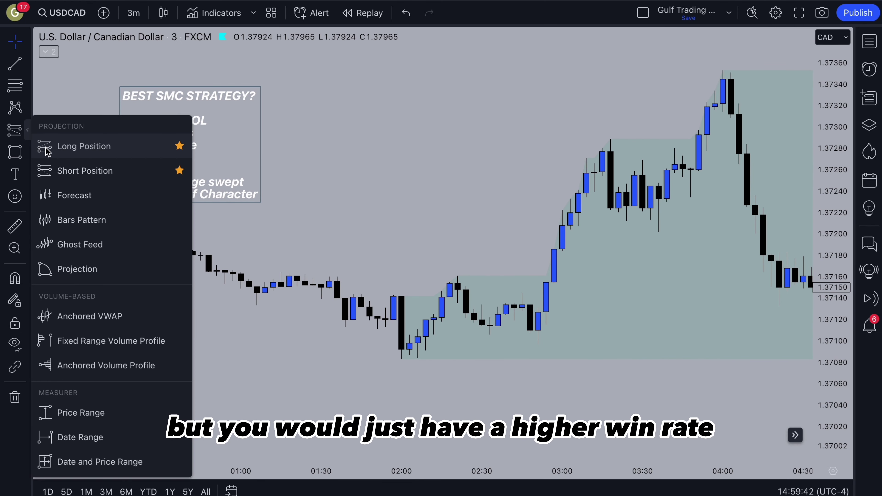
click(69, 144)
click(449, 297)
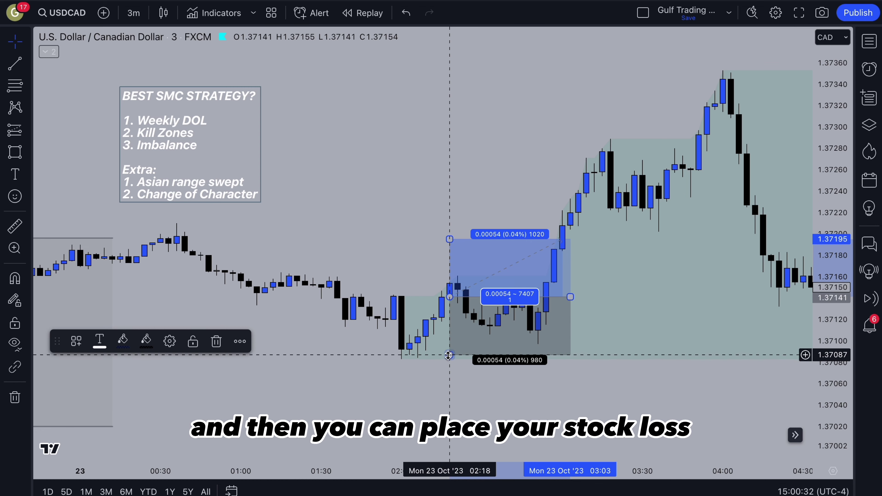
drag(448, 355, 400, 359)
click(374, 375)
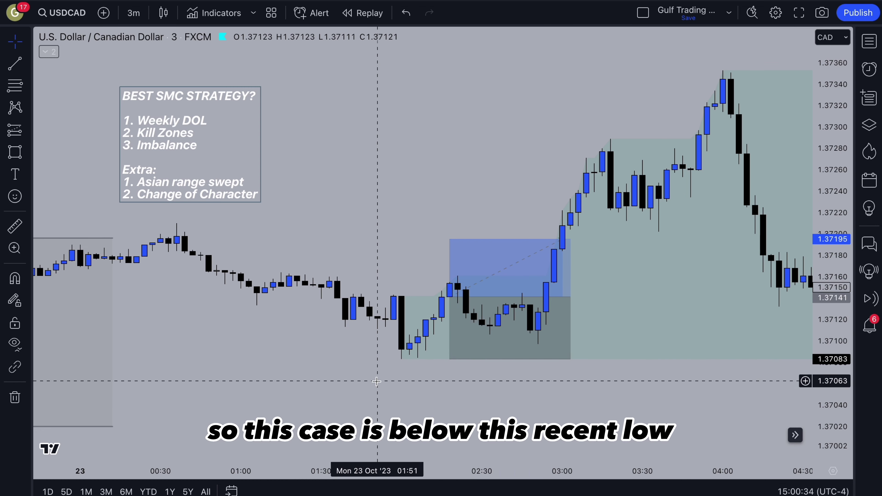
Drag the long position's profit target up past 1.37209 toward the chart top
drag(449, 239, 179, 223)
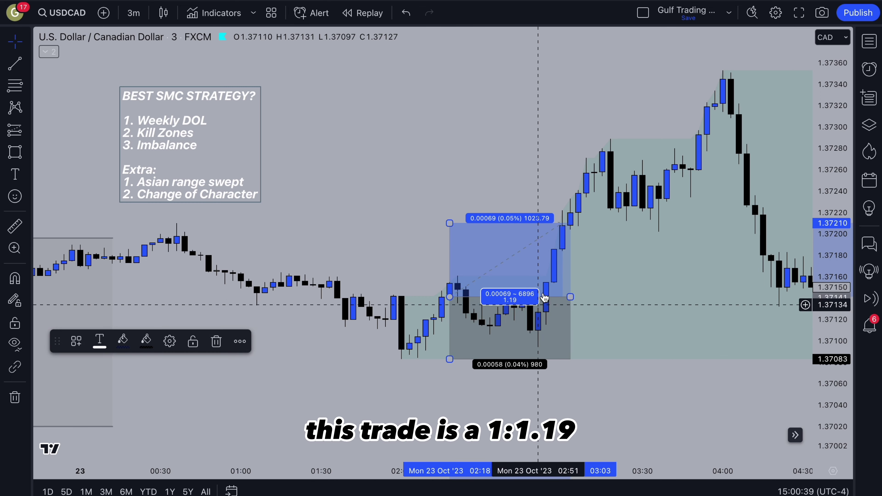
scroll(378, 269, down, 6)
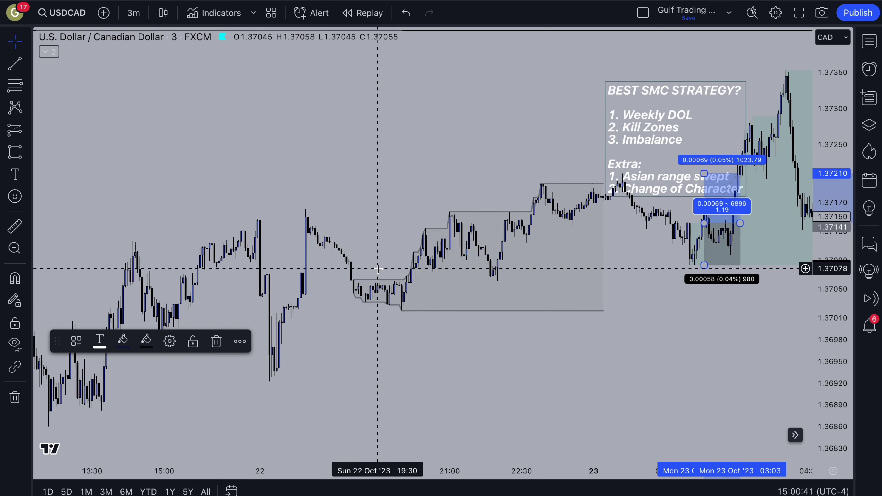
scroll(378, 268, right, 4)
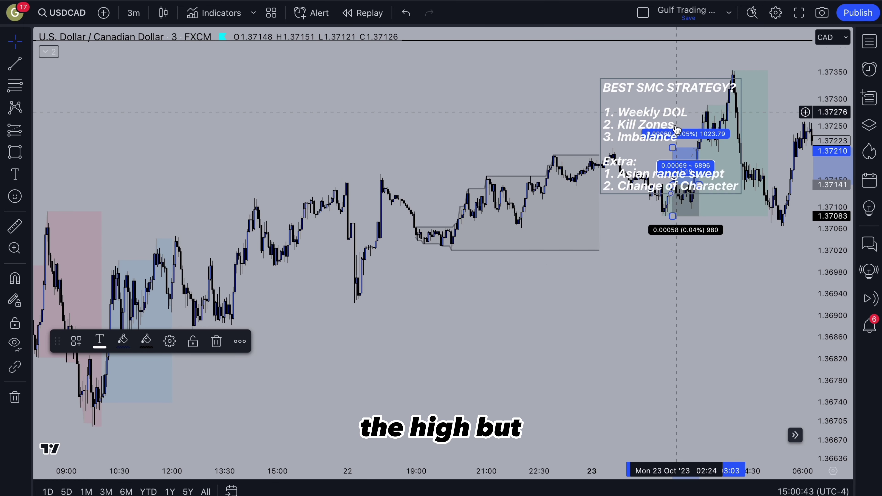
drag(673, 148, 671, 42)
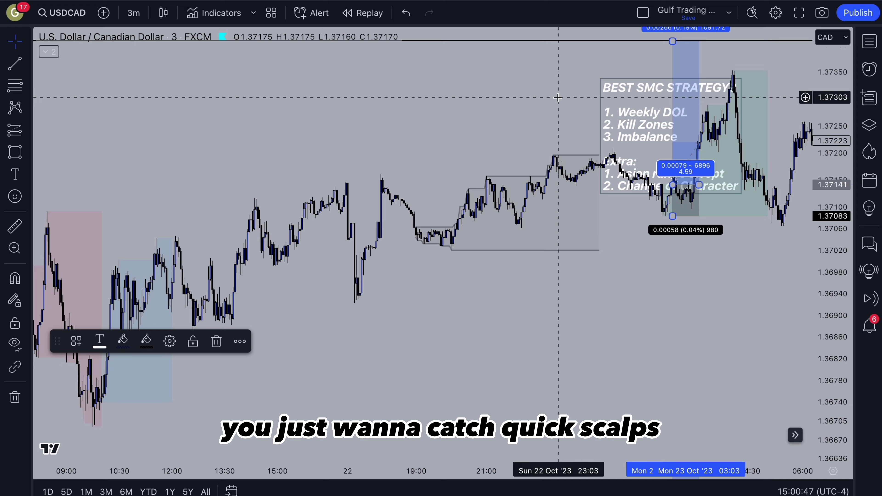
scroll(557, 97, up, 5)
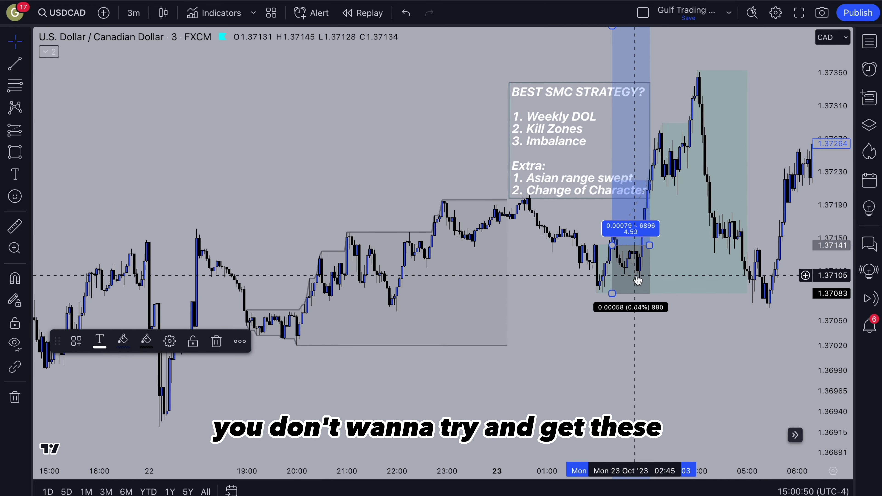
scroll(638, 280, down, 5)
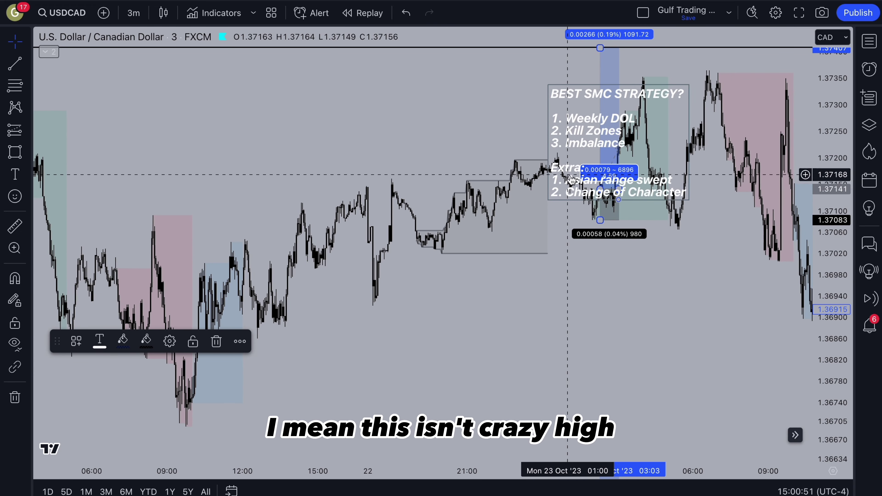
scroll(478, 232, up, 5)
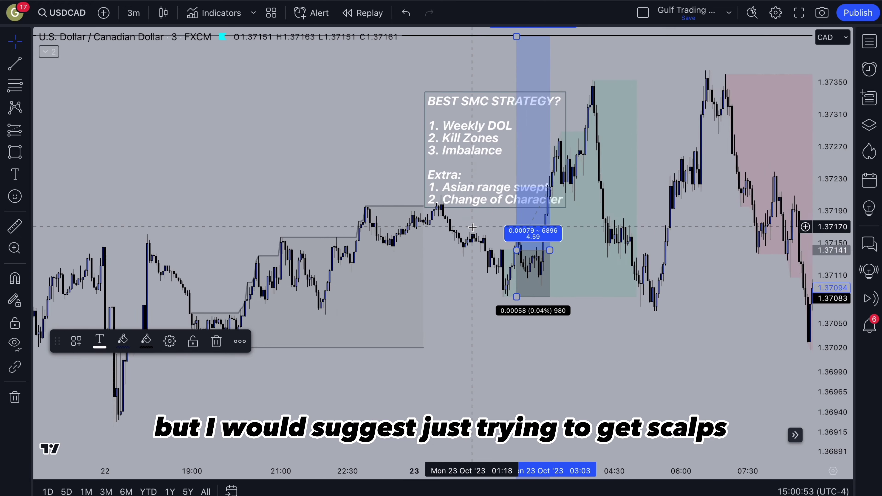
scroll(472, 226, up, 5)
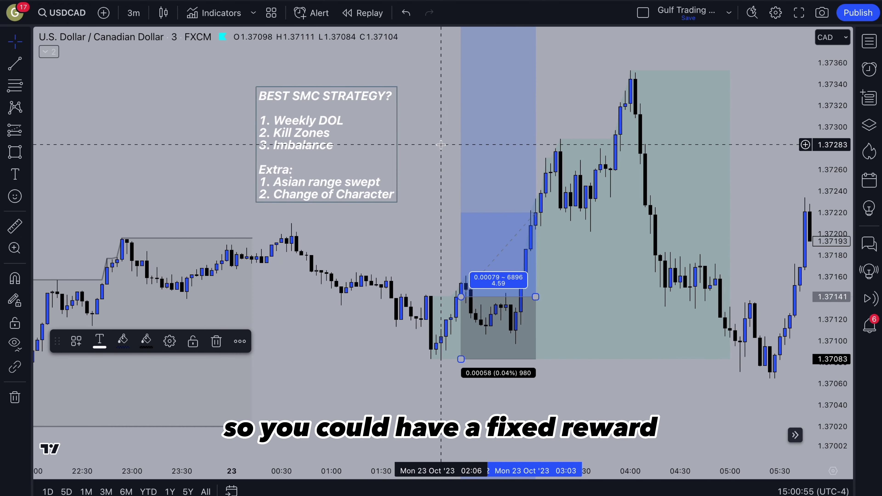
scroll(441, 145, down, 5)
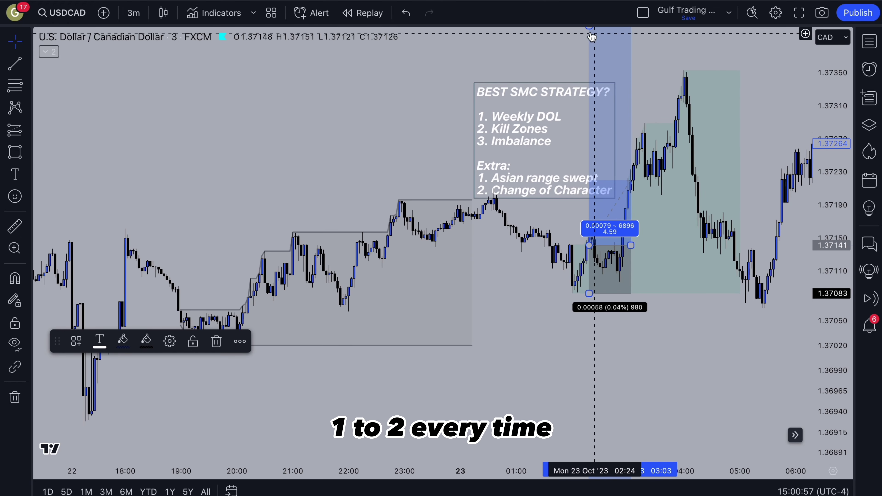
Fine-tune the profit target to about 1.37258, giving a 2.02 risk-reward
drag(588, 64, 589, 108)
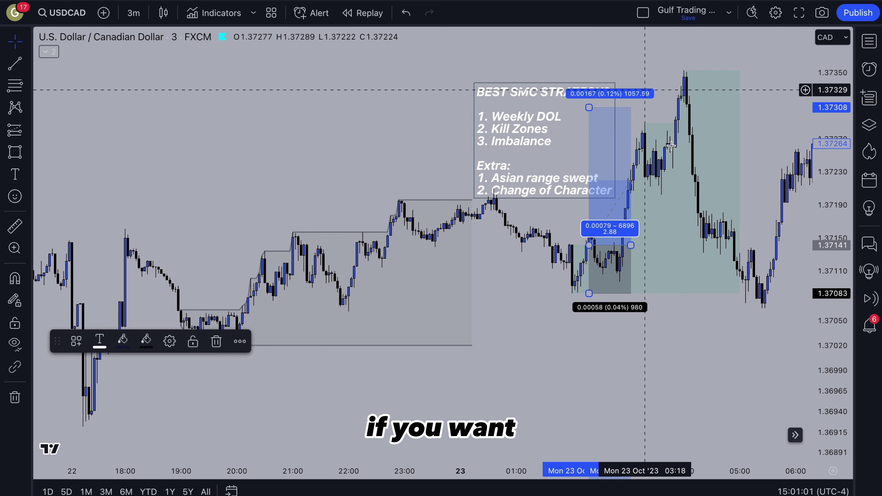
scroll(631, 115, up, 5)
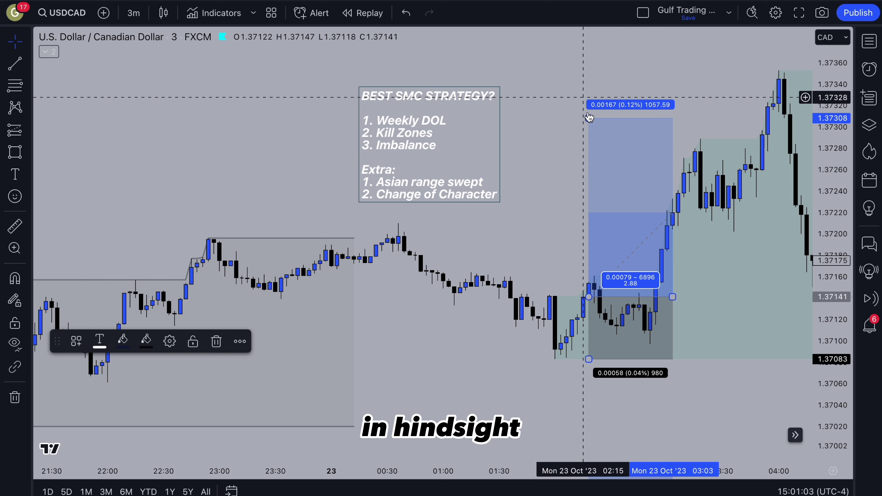
mouse_move(586, 118)
mouse_down()
mouse_move(508, 197)
mouse_move(400, 220)
mouse_up()
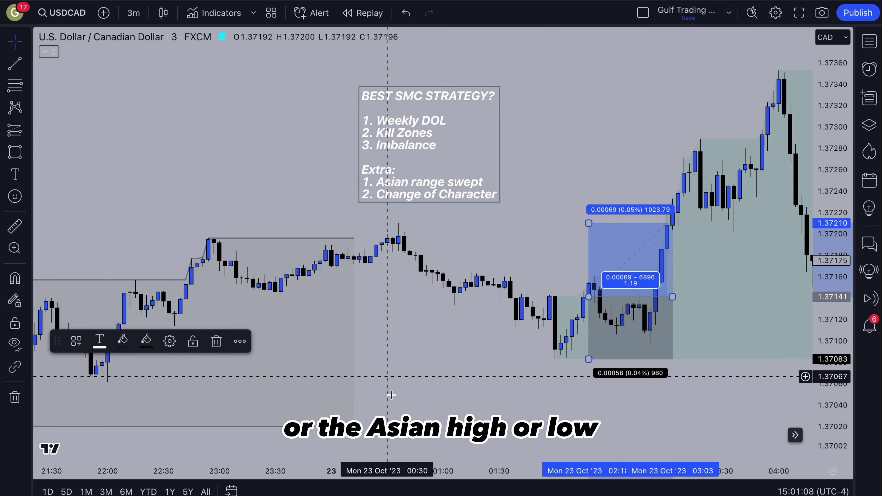
scroll(446, 259, right, 3)
scroll(447, 259, down, 3)
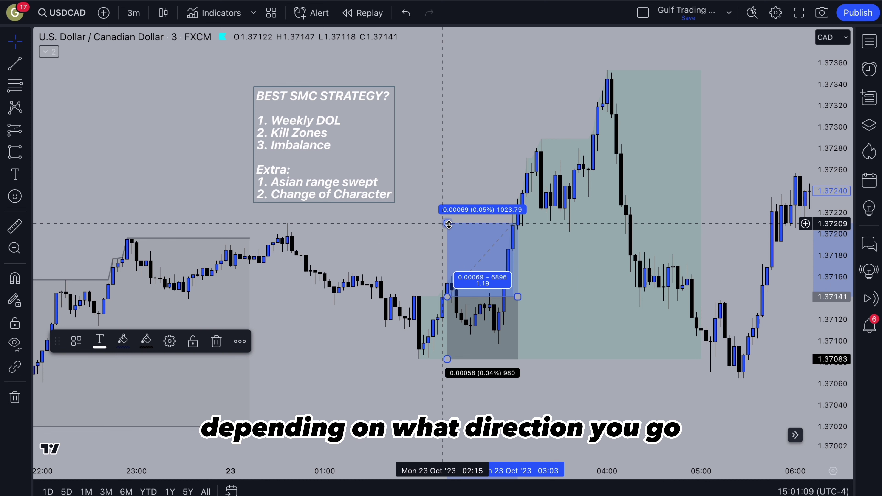
drag(447, 223, 448, 171)
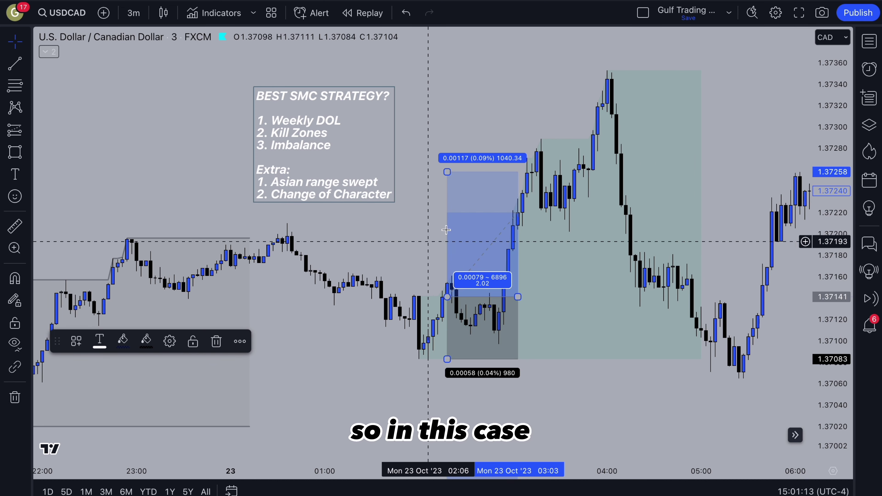
click(409, 255)
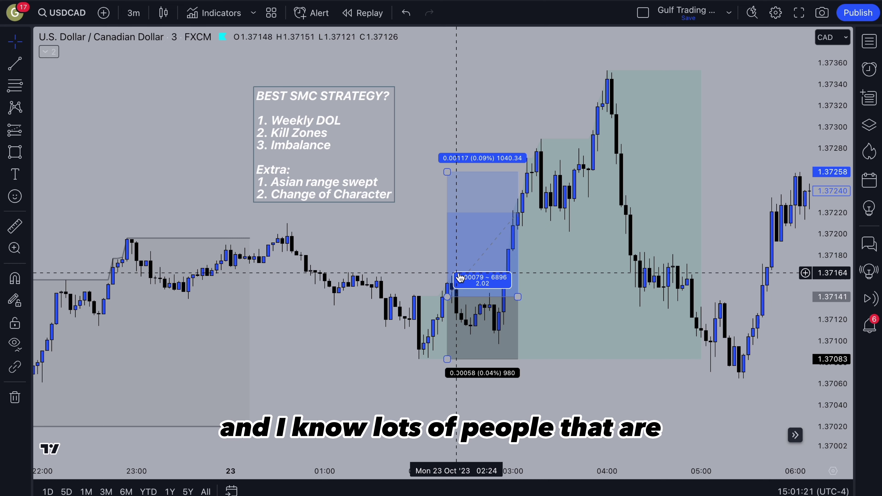
scroll(459, 277, down, 3)
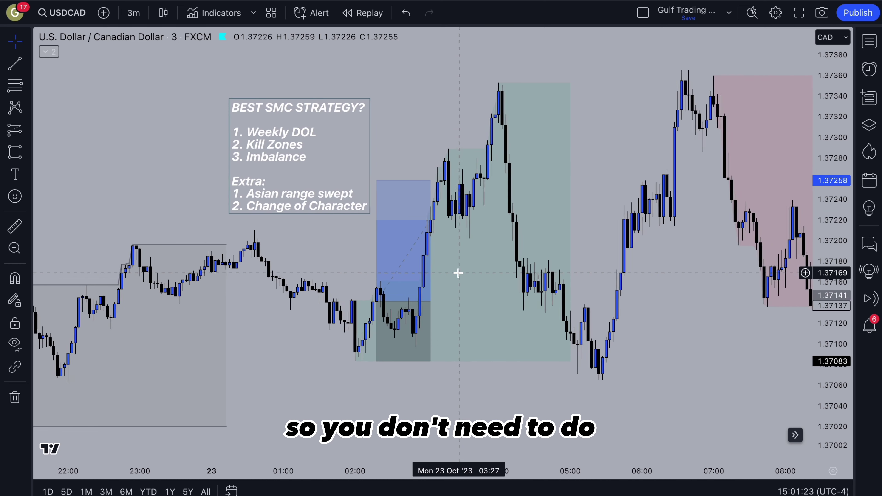
Scroll the 3-minute chart to the early 24 October sweep of the late 23 October low
scroll(459, 275, right, 10)
scroll(458, 273, right, 15)
scroll(457, 273, down, 3)
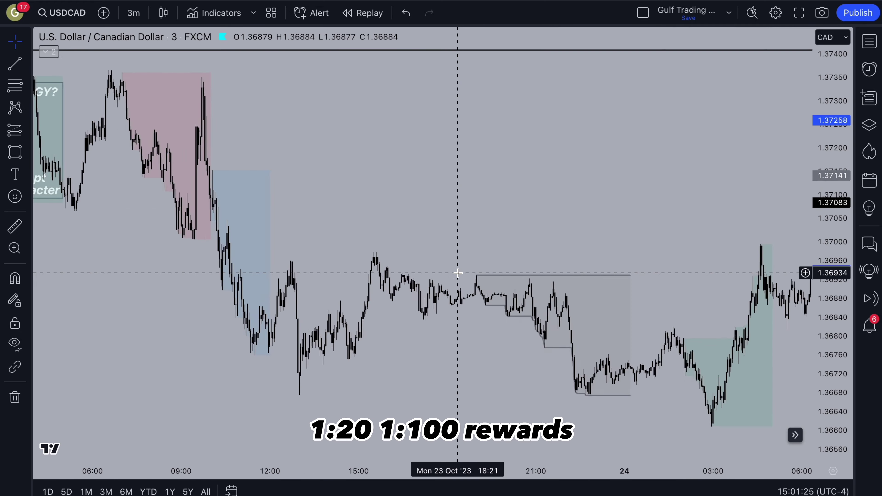
scroll(459, 274, up, 6)
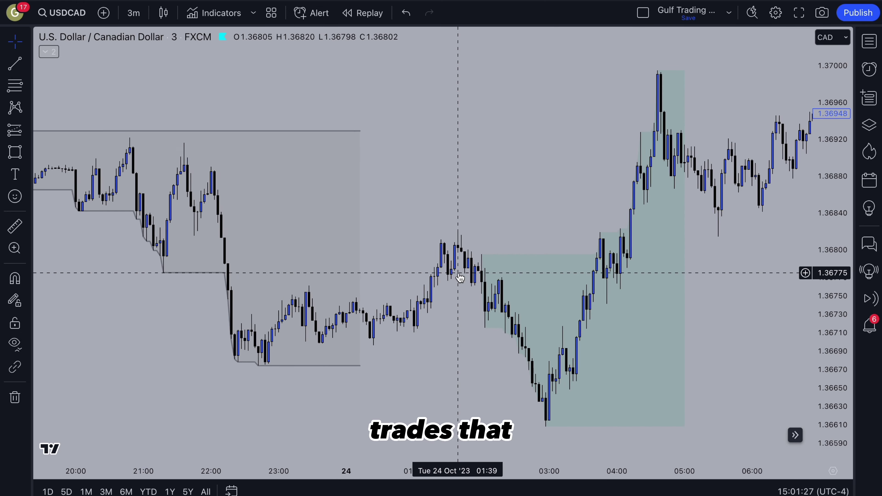
scroll(459, 278, up, 3)
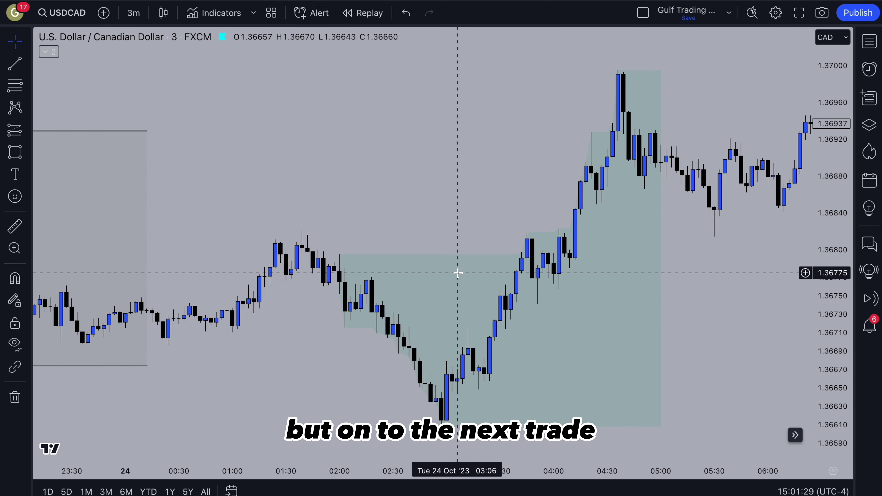
scroll(361, 237, down, 1)
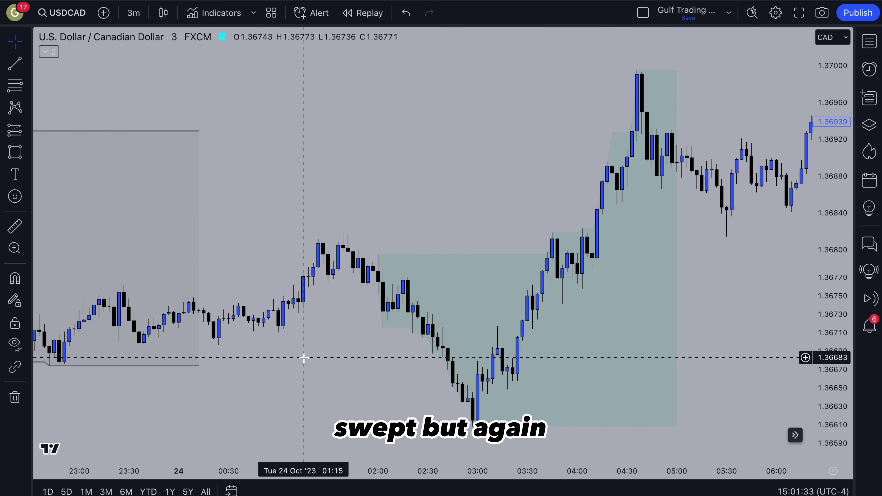
scroll(303, 358, down, 2)
scroll(409, 253, down, 5)
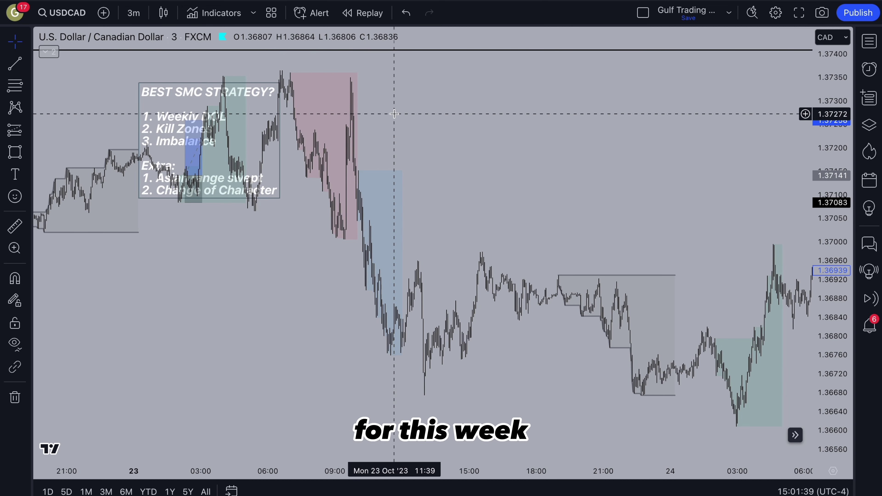
scroll(445, 147, up, 5)
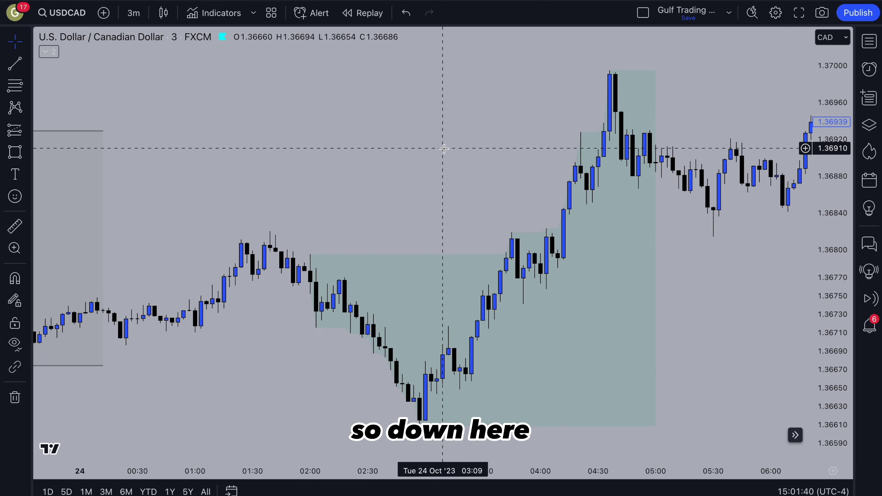
scroll(443, 149, left, 10)
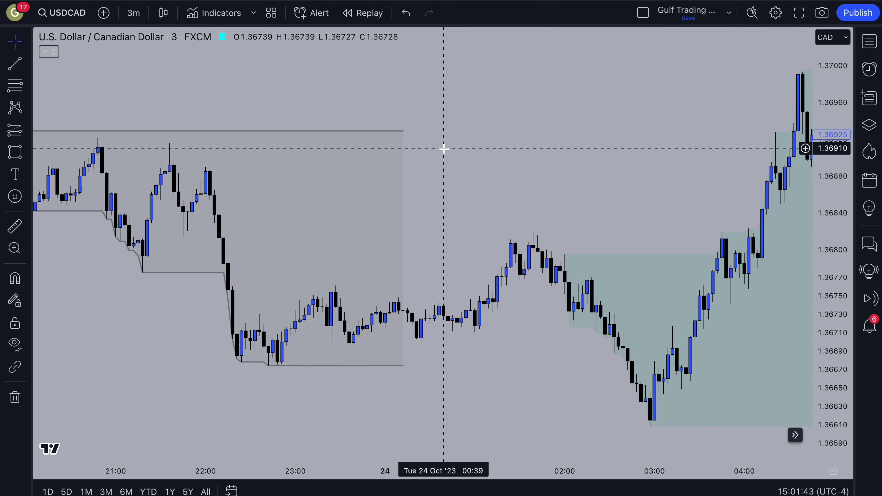
scroll(444, 148, right, 5)
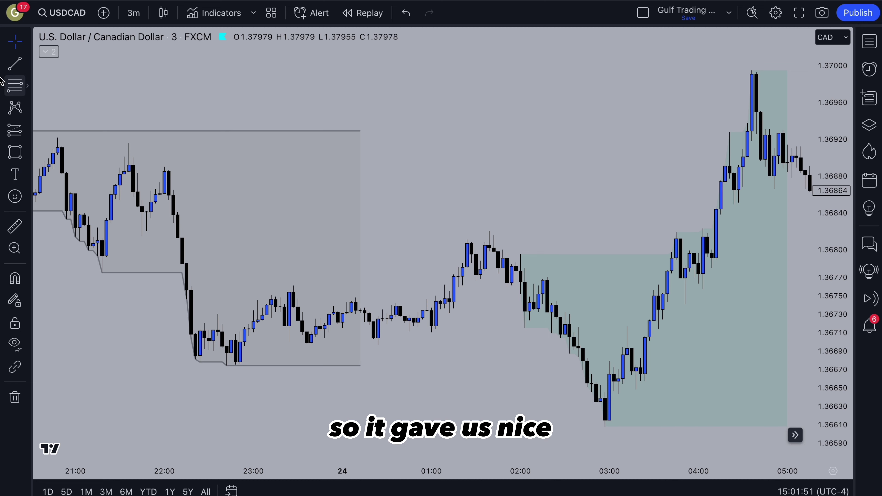
Draw a horizontal line from the 22:42 low at 1.36674 to where price swept it
click(9, 65)
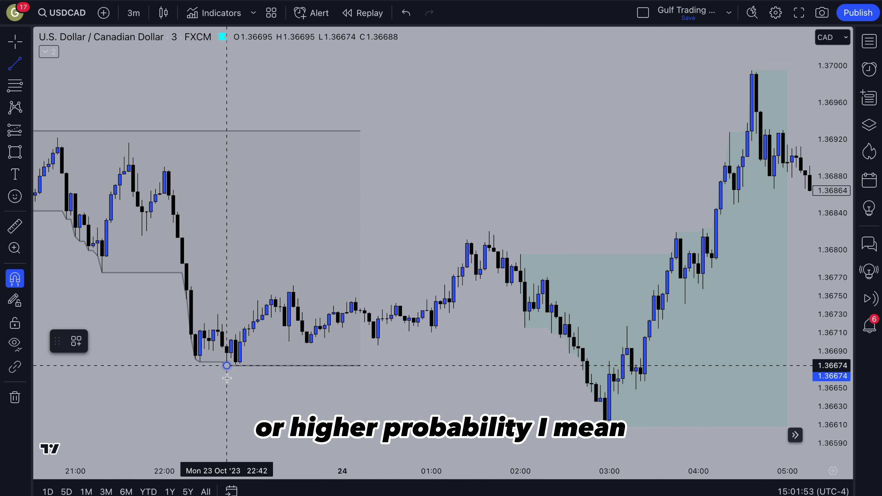
click(227, 377)
click(588, 366)
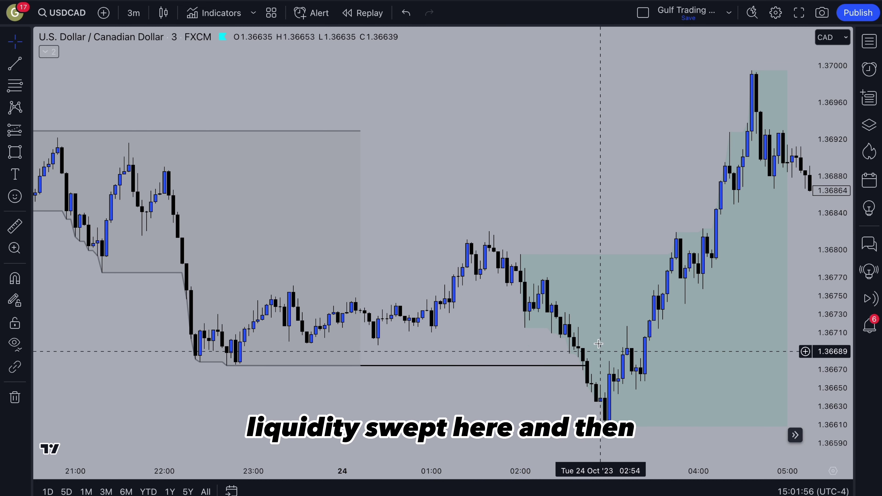
scroll(599, 344, up, 5)
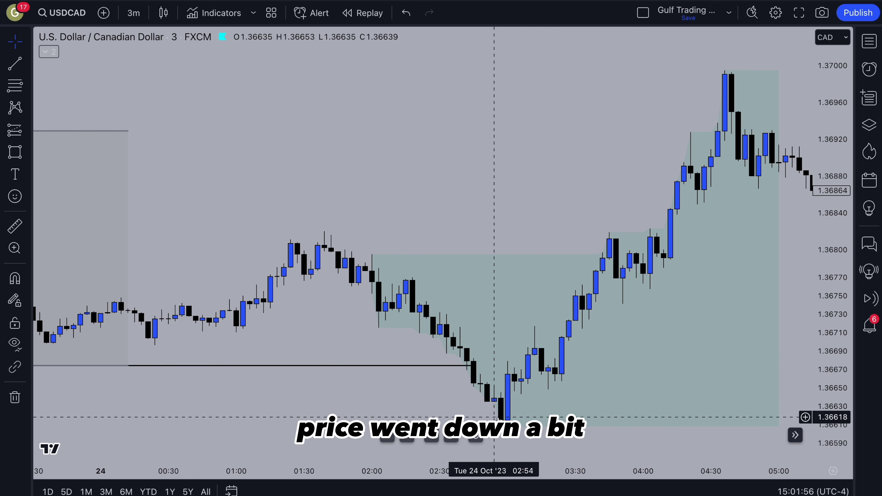
Place a long position entering at 1.36646 on the order block, with stop near 1.36608
scroll(497, 418, up, 8)
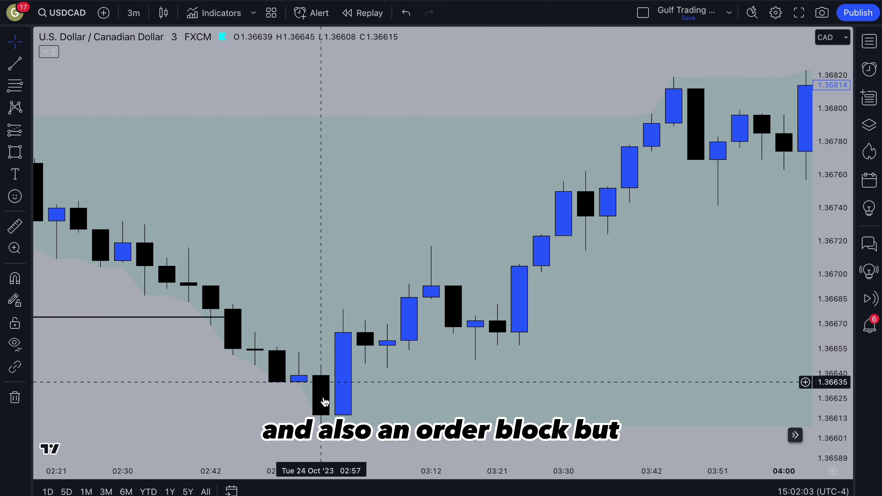
click(19, 136)
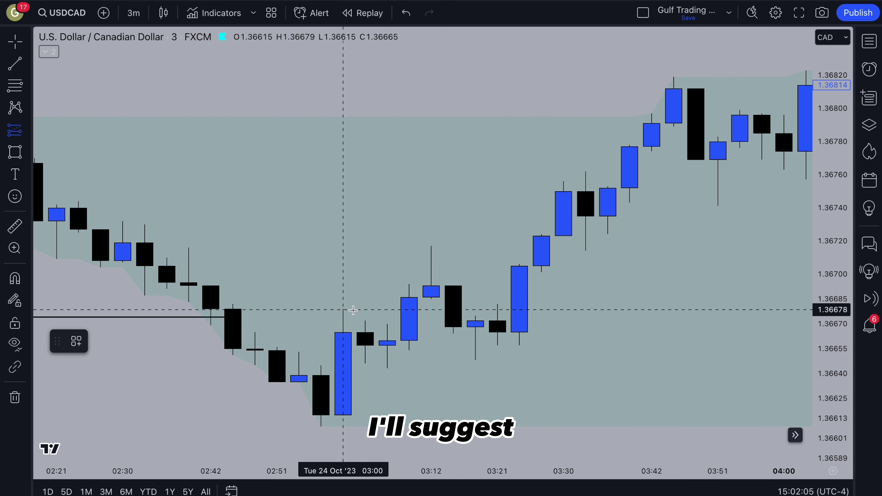
click(365, 380)
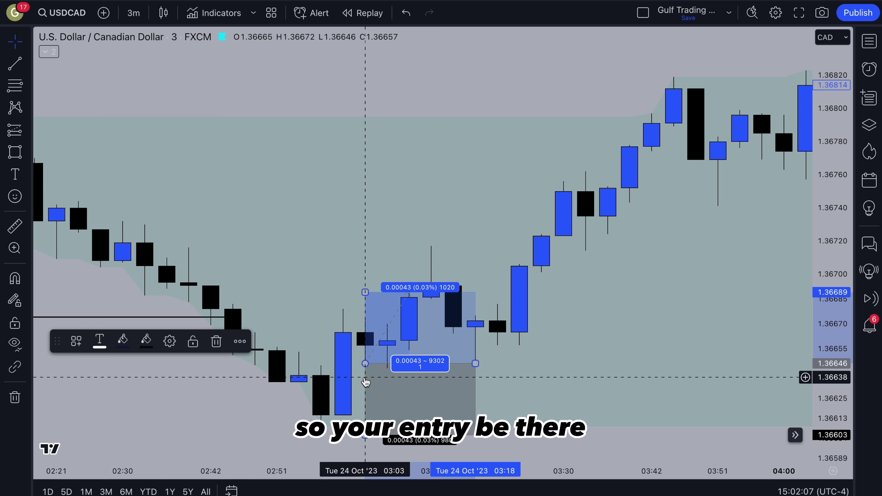
drag(365, 426, 365, 433)
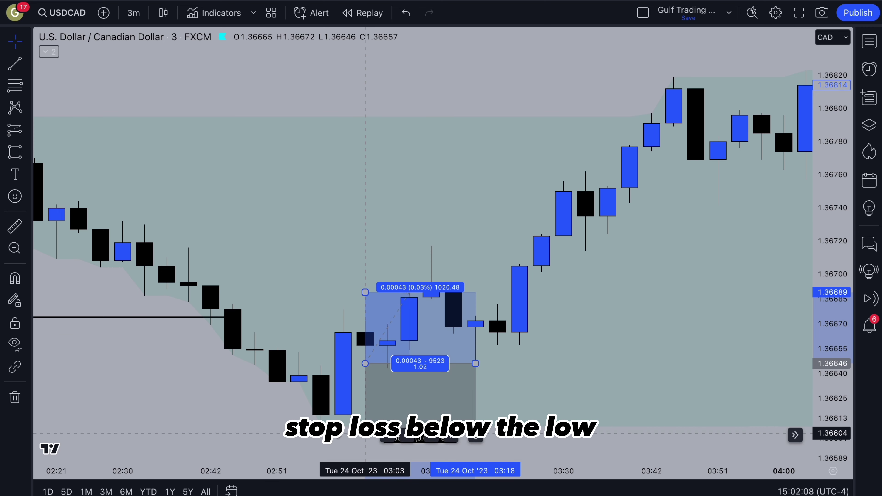
click(311, 280)
scroll(312, 279, down, 6)
scroll(311, 279, down, 3)
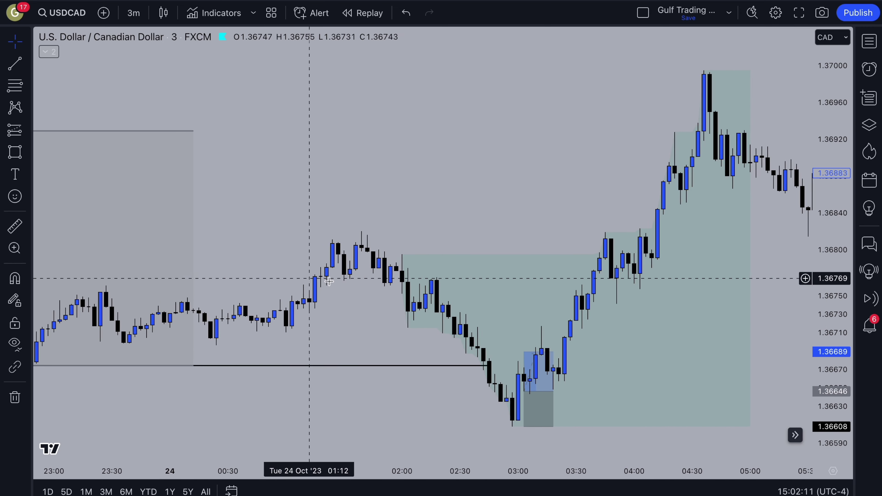
Raise the long's target to 1.36929 for 7.45 reward-to-risk and extend the box to 04:45
drag(521, 351, 405, 250)
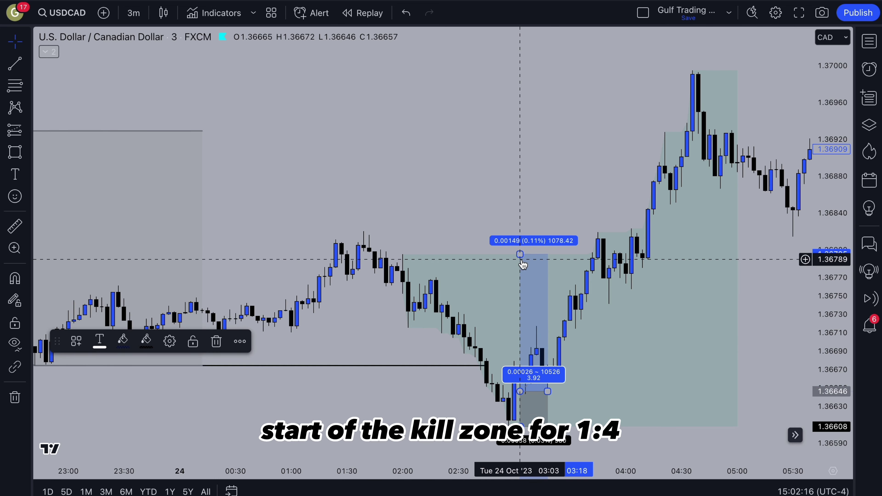
drag(521, 257, 363, 227)
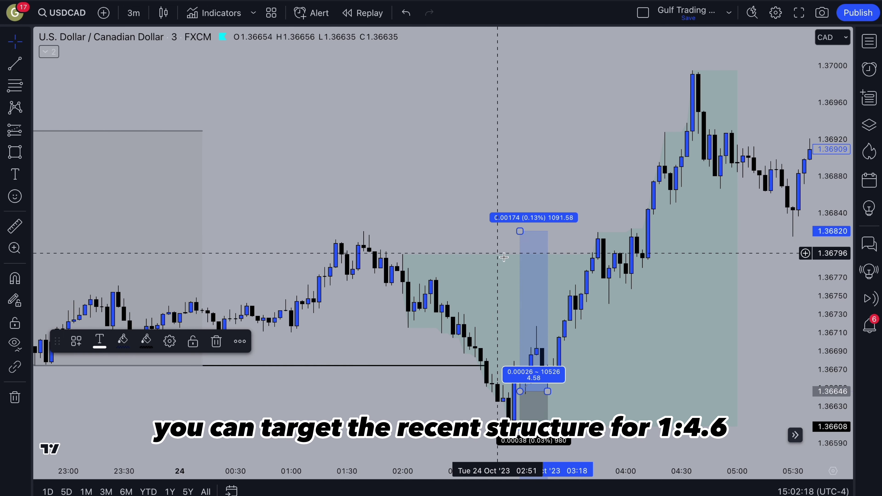
drag(521, 230, 398, 131)
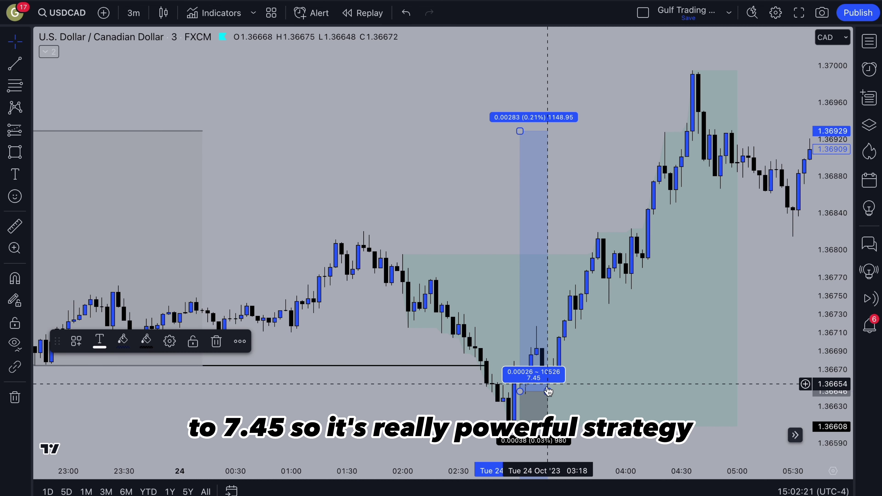
drag(549, 391, 712, 389)
scroll(430, 254, down, 2)
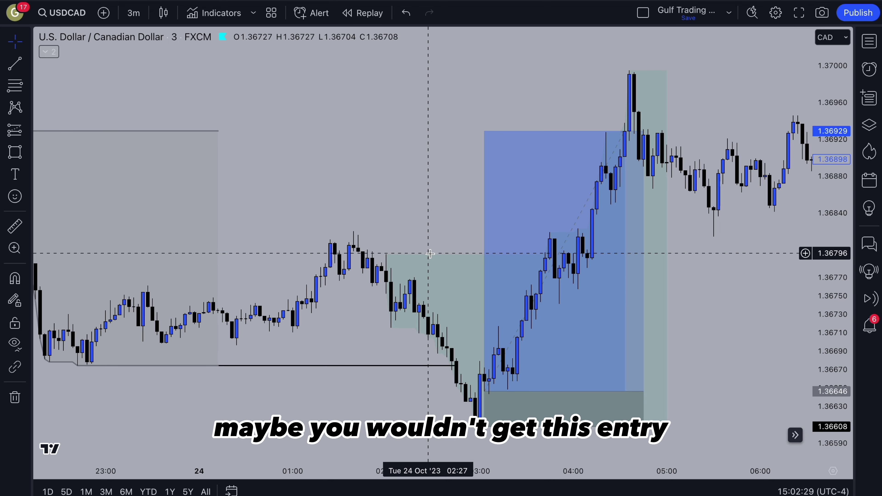
Switch the USDCAD chart to the 15-minute interval
text(15)
key(Return)
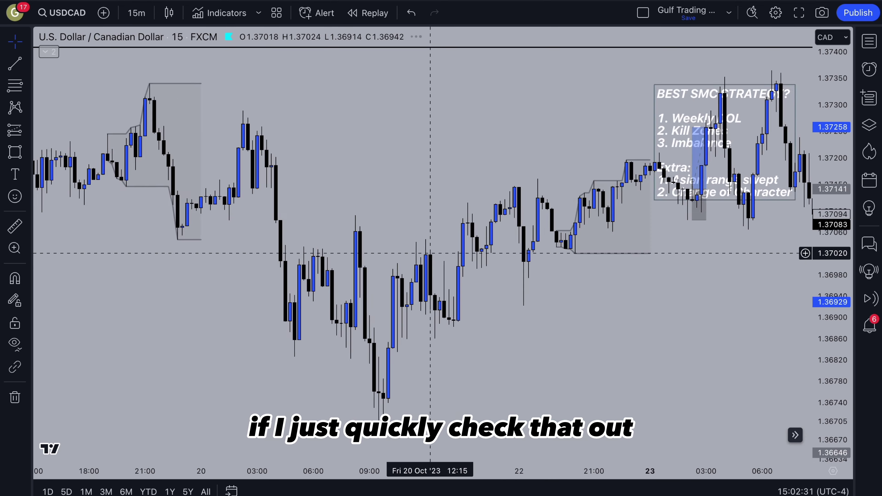
scroll(431, 253, up, 5)
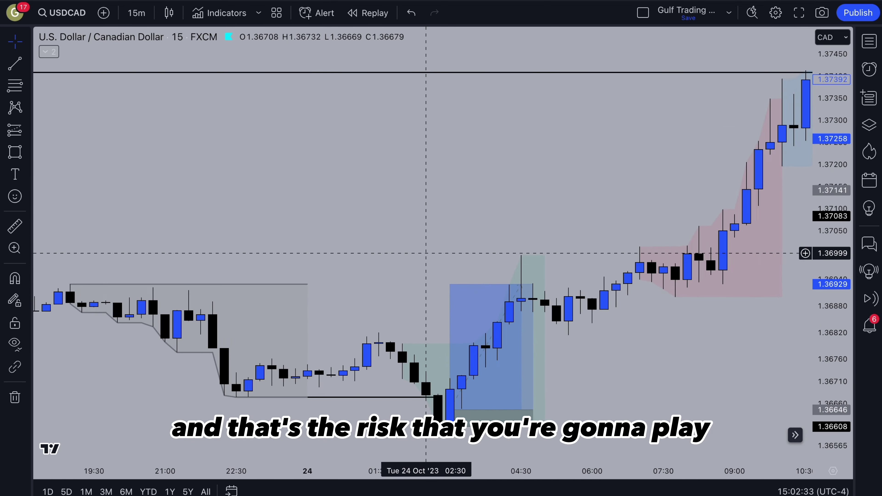
scroll(336, 315, down, 2)
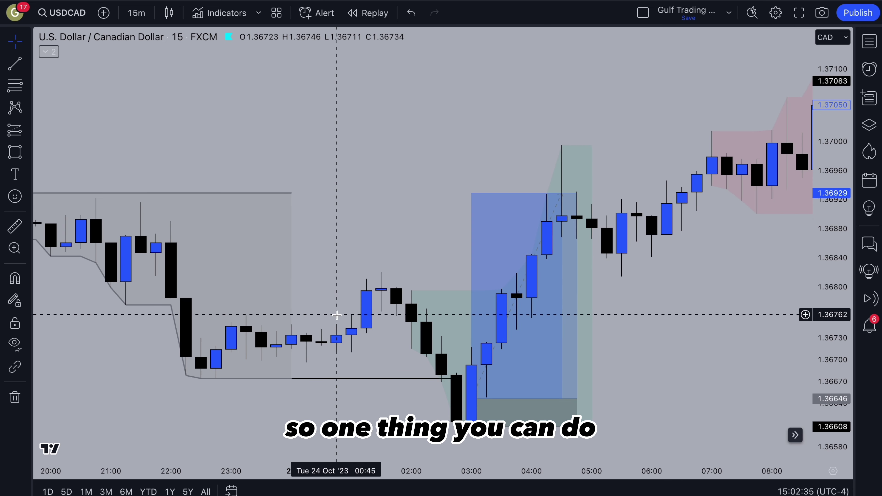
scroll(336, 315, down, 3)
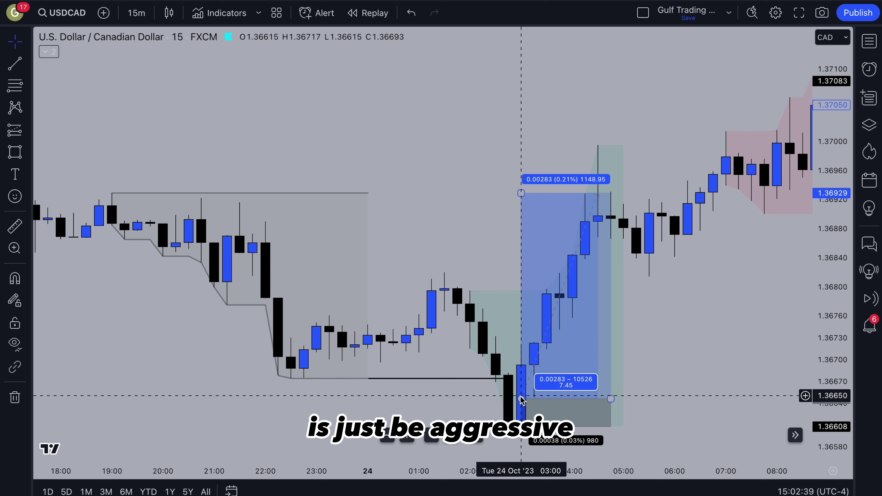
Move the long entry up to 1.36693 at the engulfing candle, about 2.78 reward-to-risk
drag(521, 399, 523, 376)
click(538, 368)
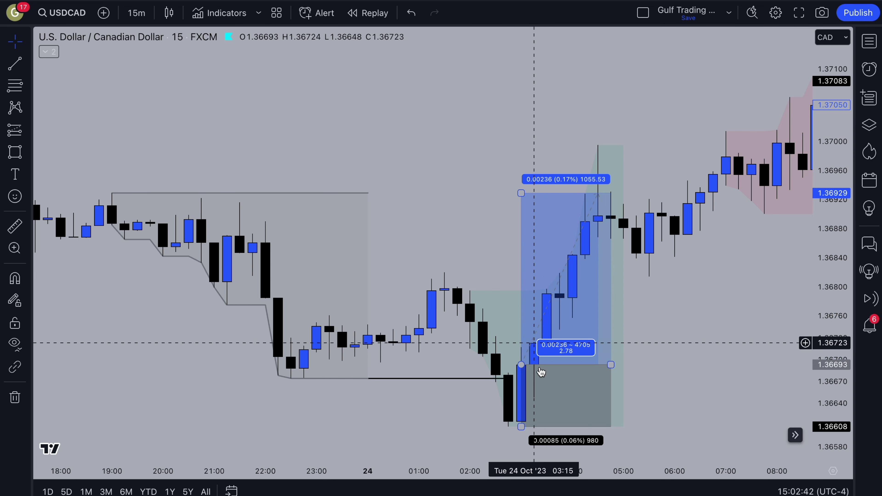
click(521, 371)
click(507, 389)
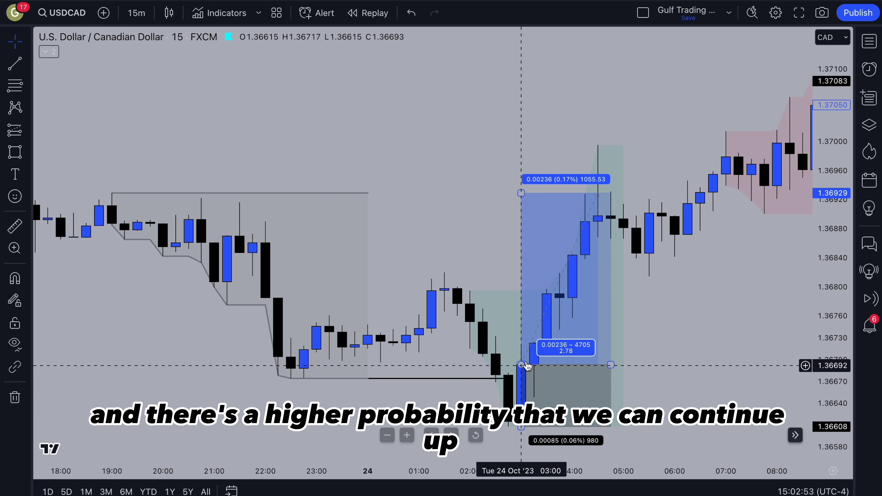
click(528, 377)
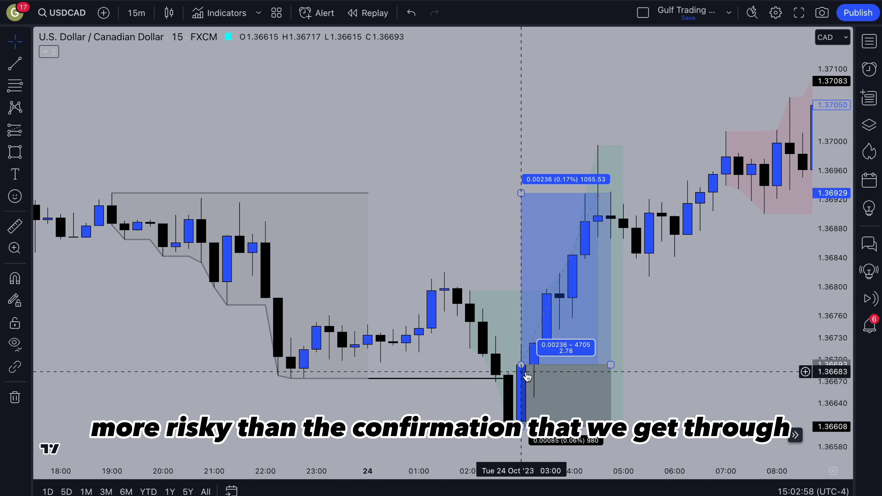
Switch to the 5-minute interval and bring the long position into view
text(5)
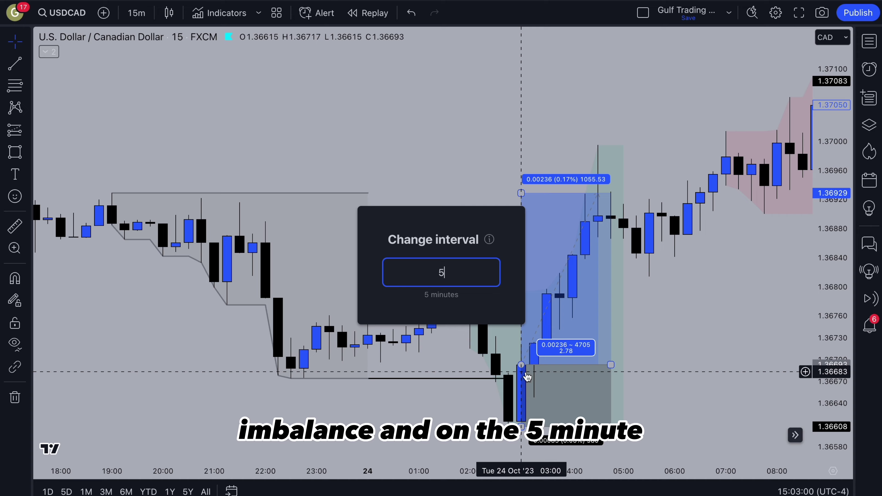
key(Return)
scroll(525, 372, left, 20)
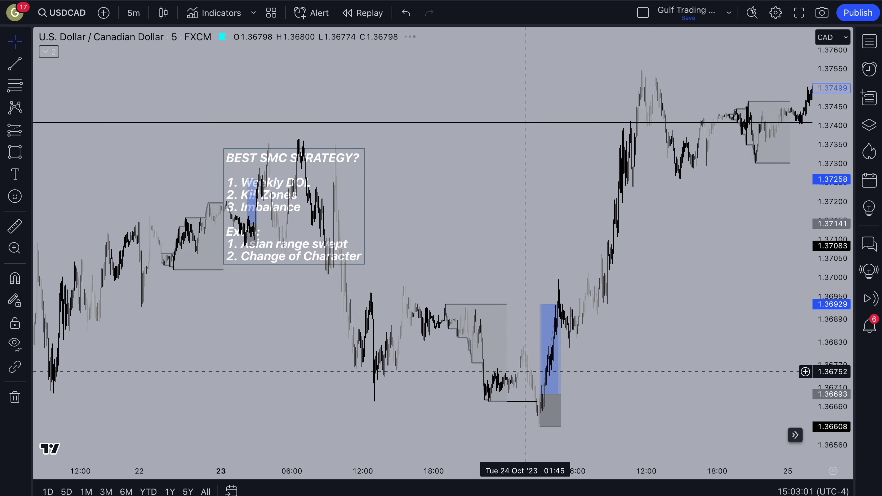
scroll(523, 372, right, 10)
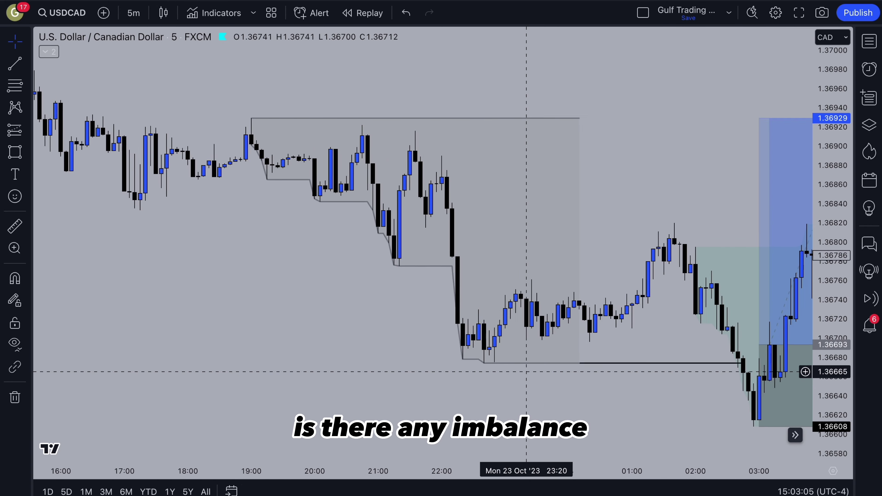
scroll(498, 369, right, 5)
scroll(499, 370, up, 2)
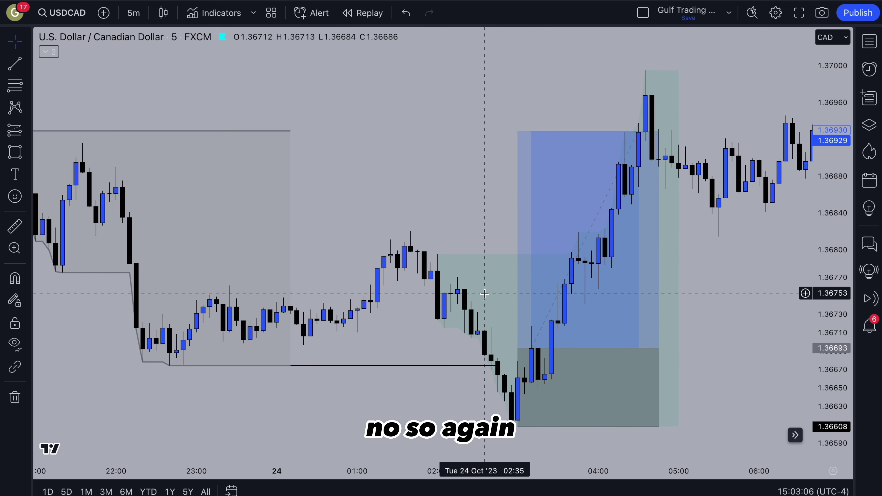
Lower the long entry to 1.36661, raising reward-to-risk to about 5.06
click(516, 348)
drag(516, 349, 564, 396)
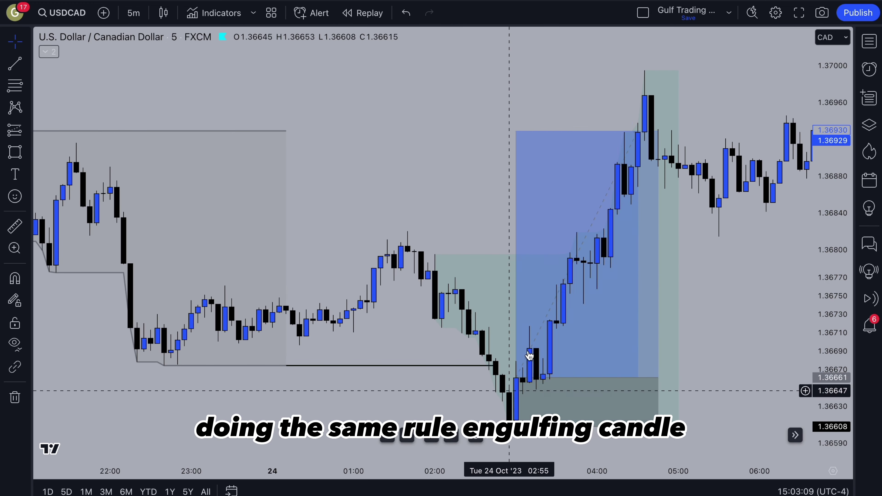
click(521, 379)
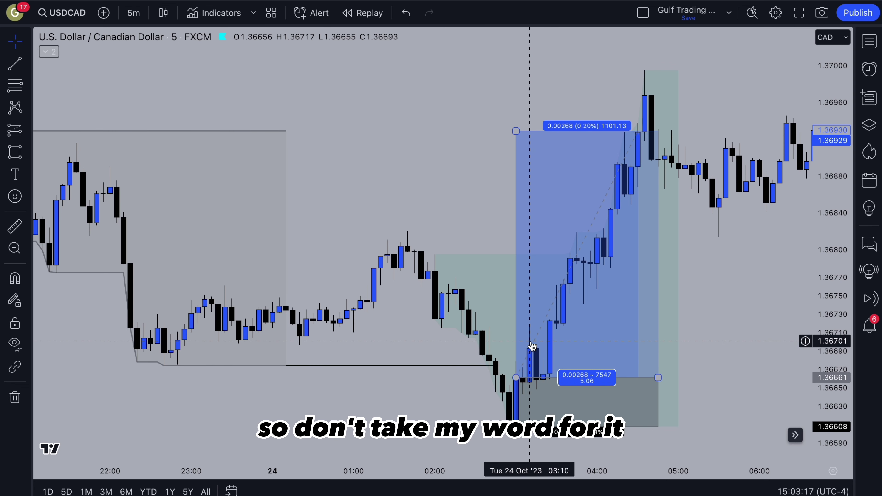
Return the USDCAD chart to the 3-minute interval
key(3)
key(Return)
scroll(530, 340, left, 10)
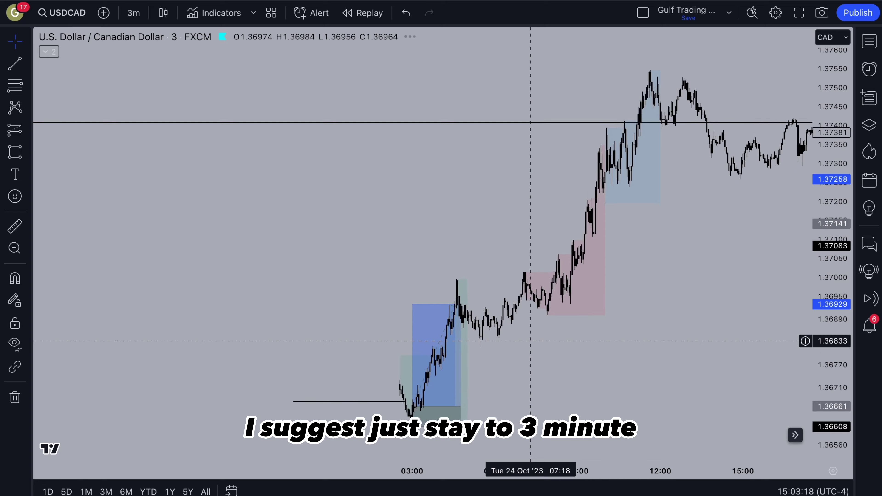
scroll(530, 340, up, 10)
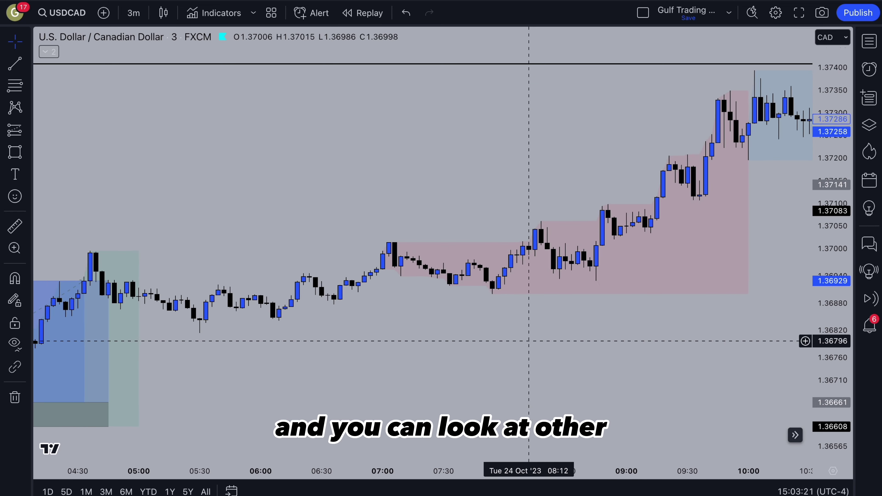
scroll(529, 341, down, 3)
Pan and zoom to 24–25 Oct price breaking above the 1.37855 weekly-high line
scroll(486, 267, up, 3)
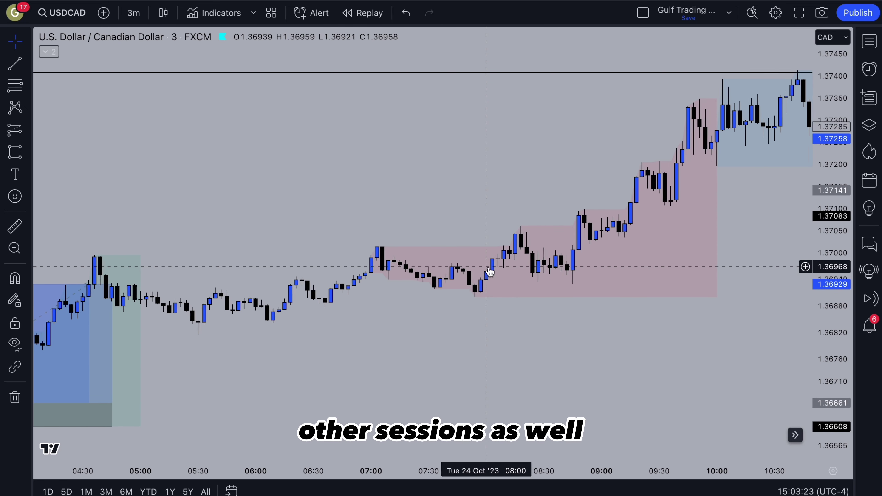
scroll(490, 272, up, 5)
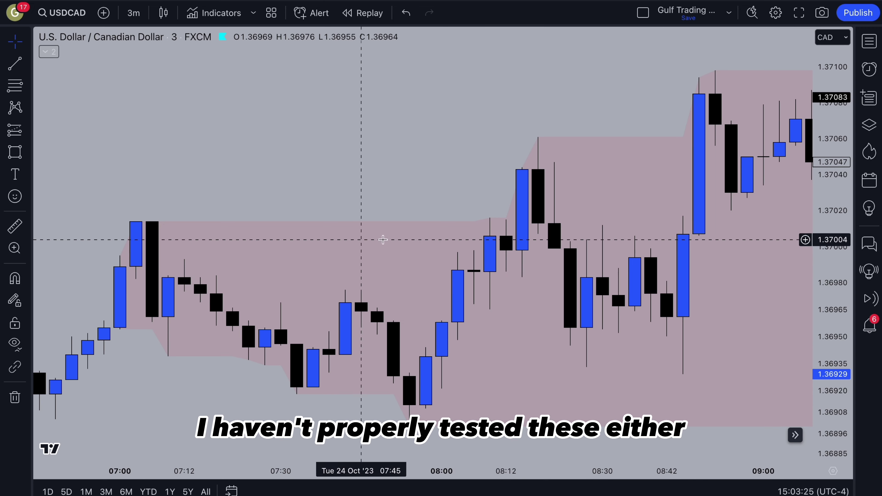
scroll(437, 300, down, 5)
scroll(446, 301, up, 3)
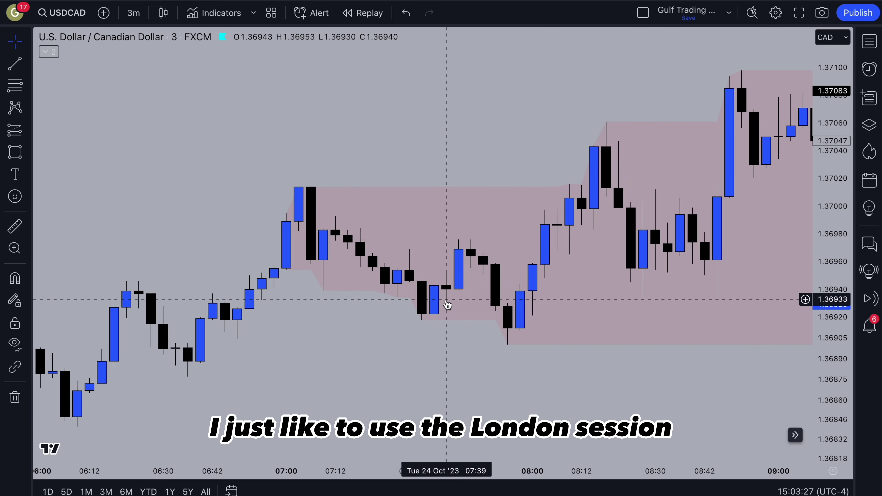
scroll(451, 301, up, 2)
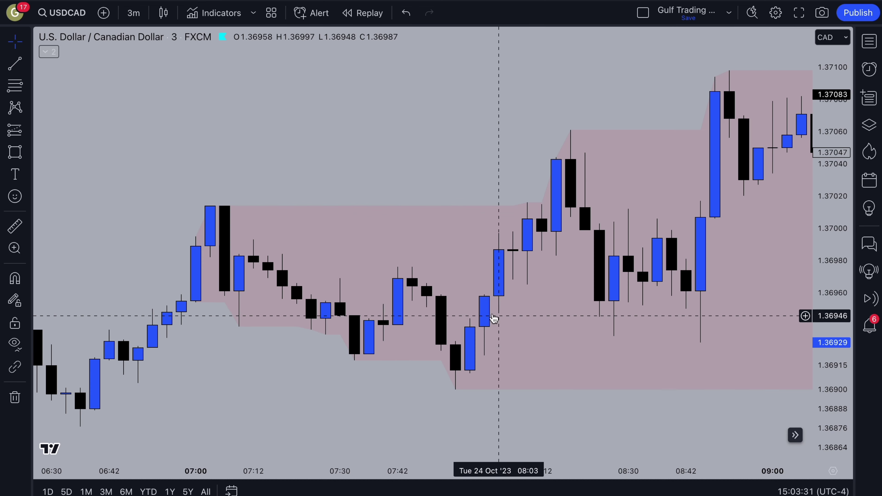
scroll(551, 324, down, 3)
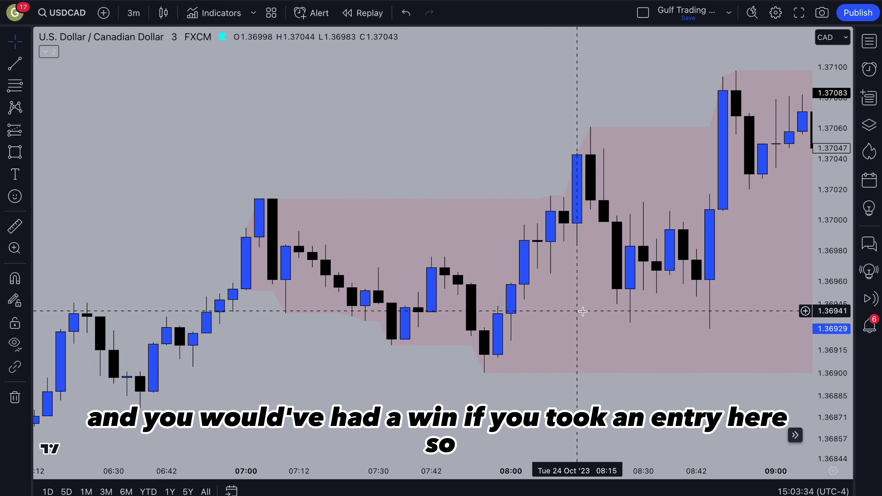
scroll(455, 293, down, 5)
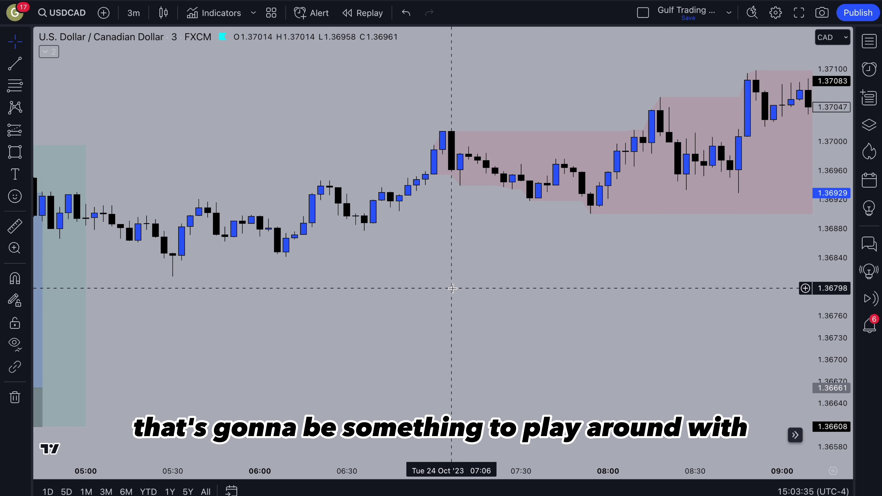
scroll(455, 293, down, 6)
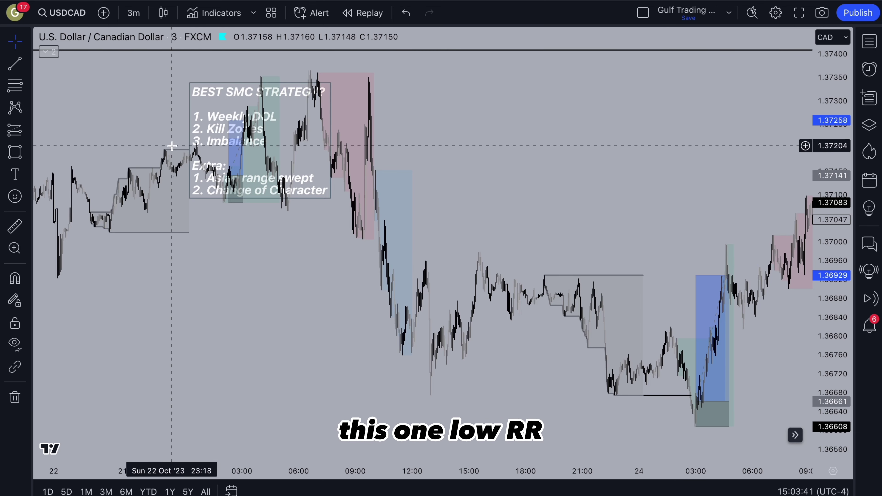
scroll(255, 177, right, 10)
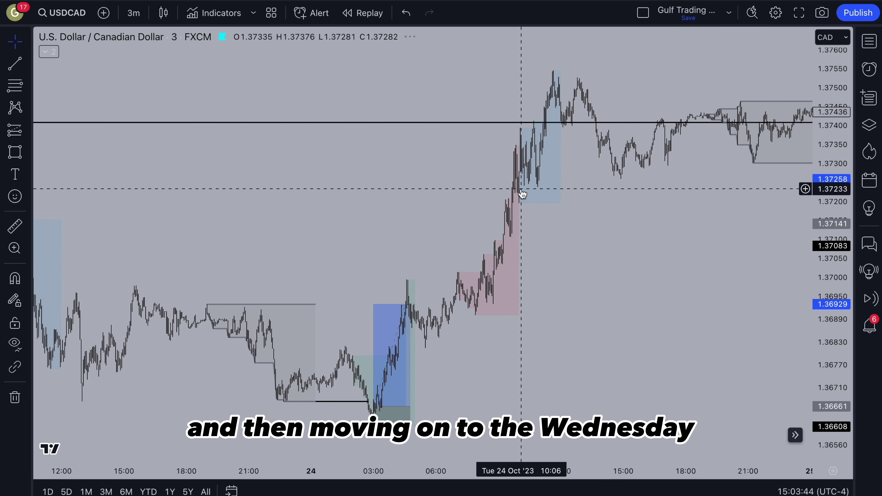
scroll(523, 193, right, 10)
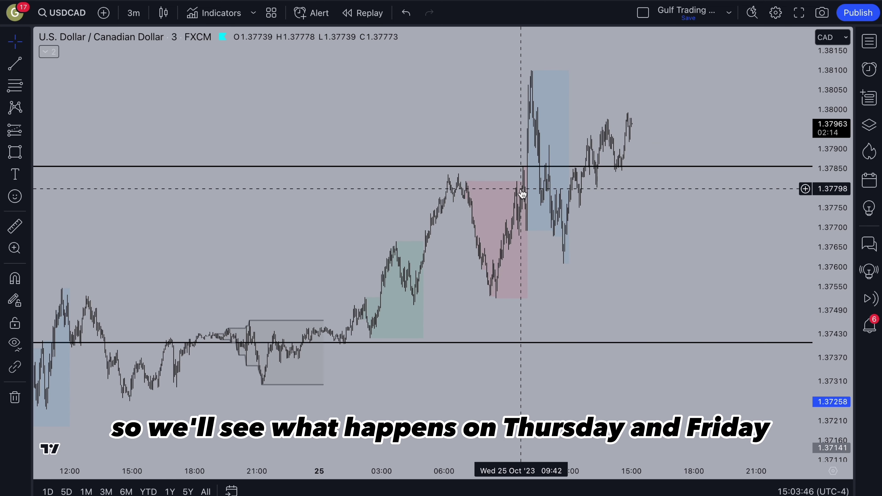
scroll(522, 194, left, 10)
scroll(503, 181, up, 5)
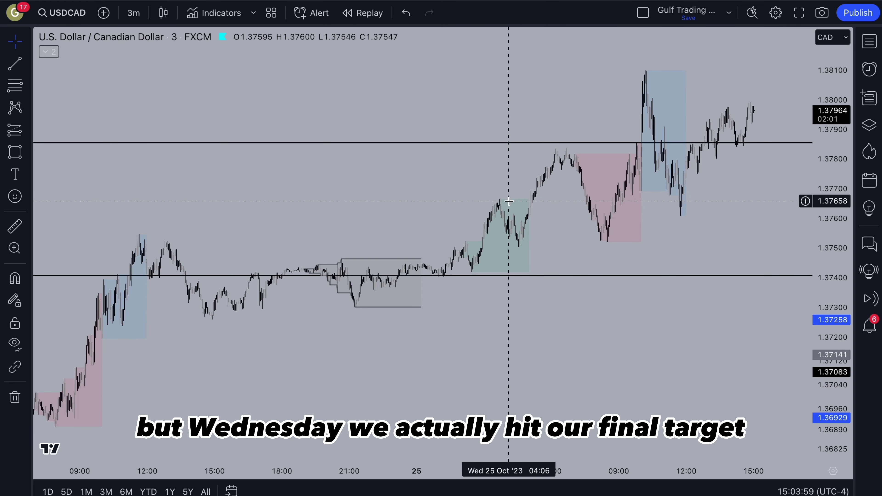
scroll(491, 204, left, 5)
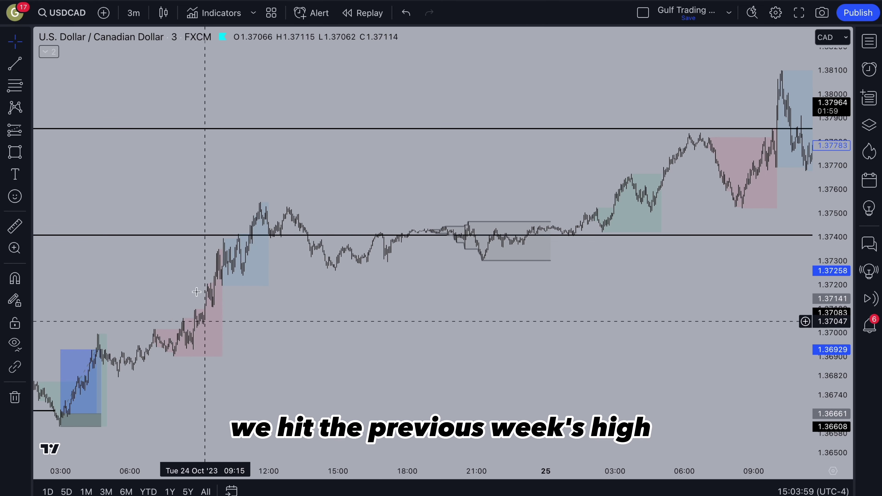
Switch the USDCAD chart to the weekly timeframe with 1W
text(1w)
key(Return)
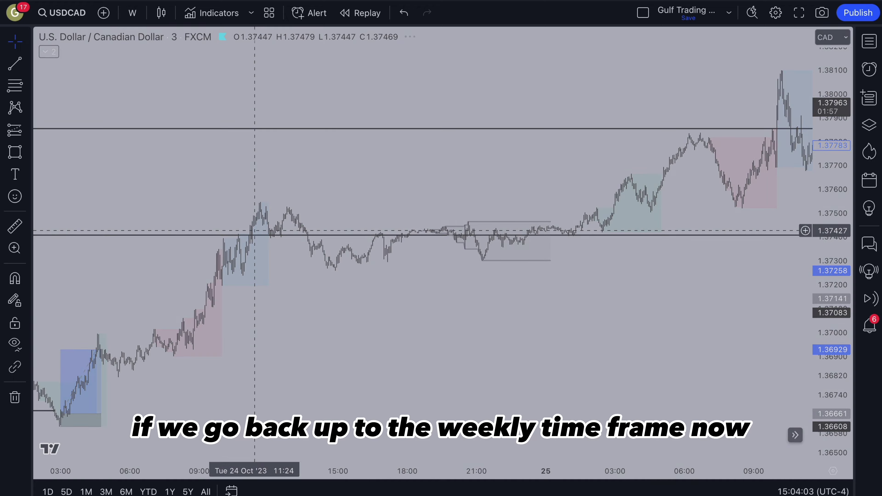
scroll(255, 230, right, 5)
scroll(253, 230, up, 10)
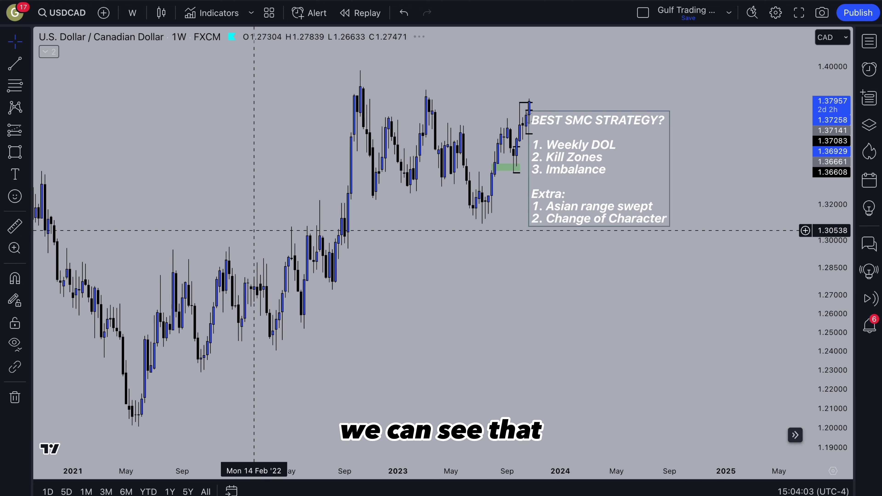
scroll(378, 92, up, 3)
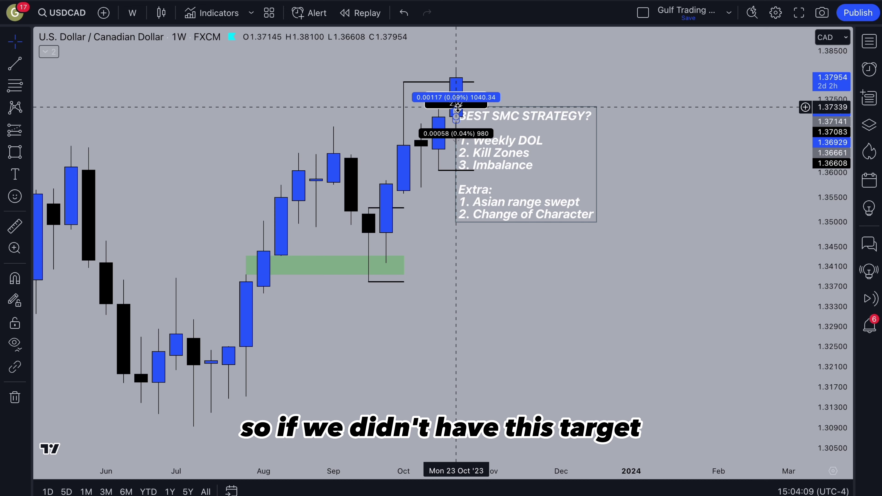
Align the short line to last week's high and draw a level at the March 2023 high
drag(457, 108, 457, 104)
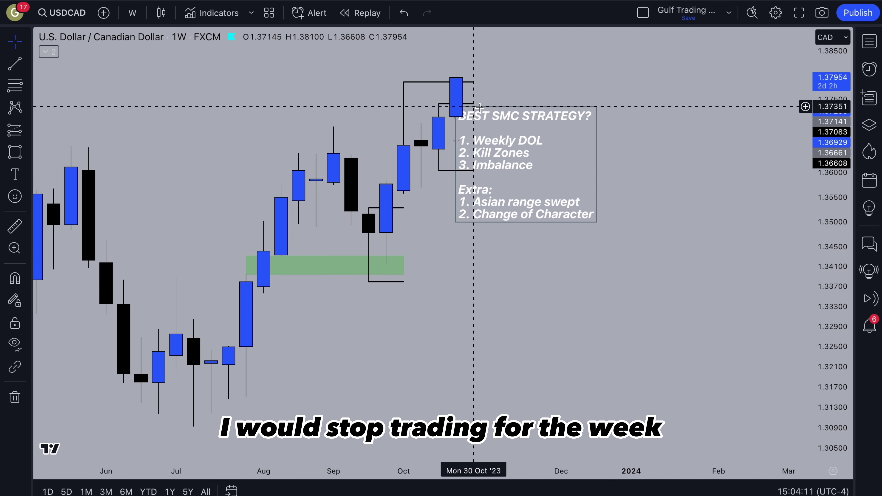
scroll(404, 83, down, 4)
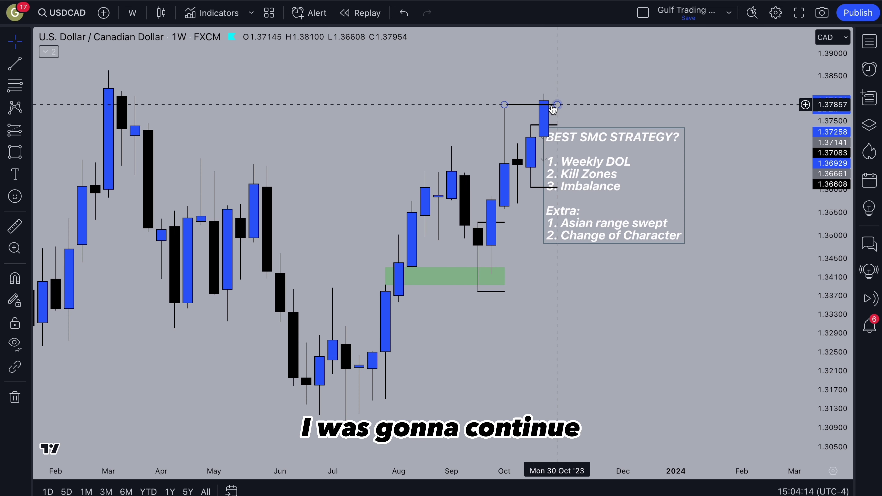
click(12, 65)
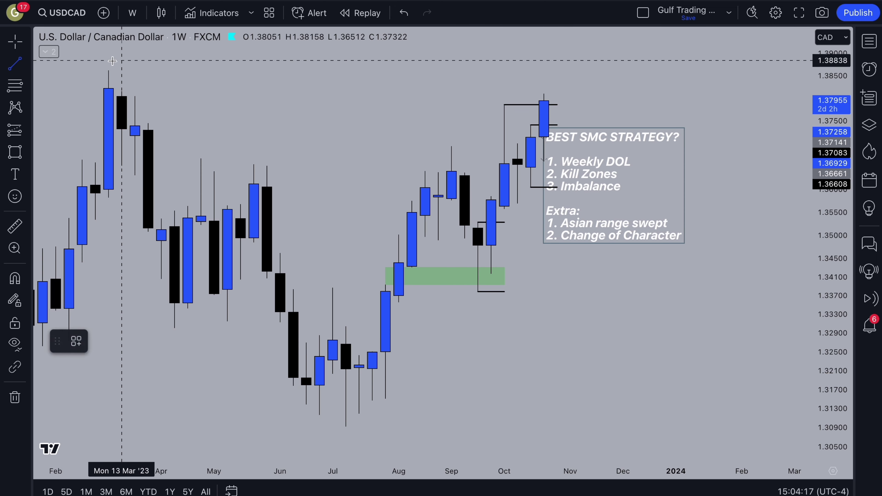
click(109, 70)
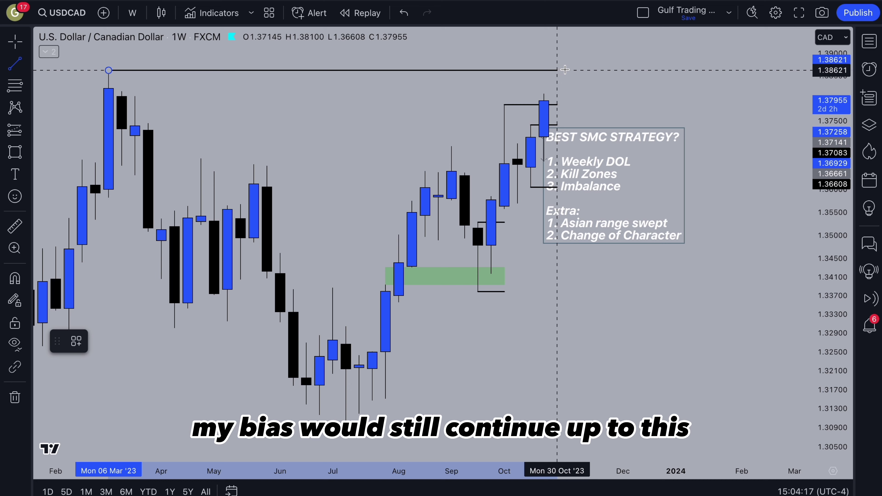
click(570, 70)
click(548, 101)
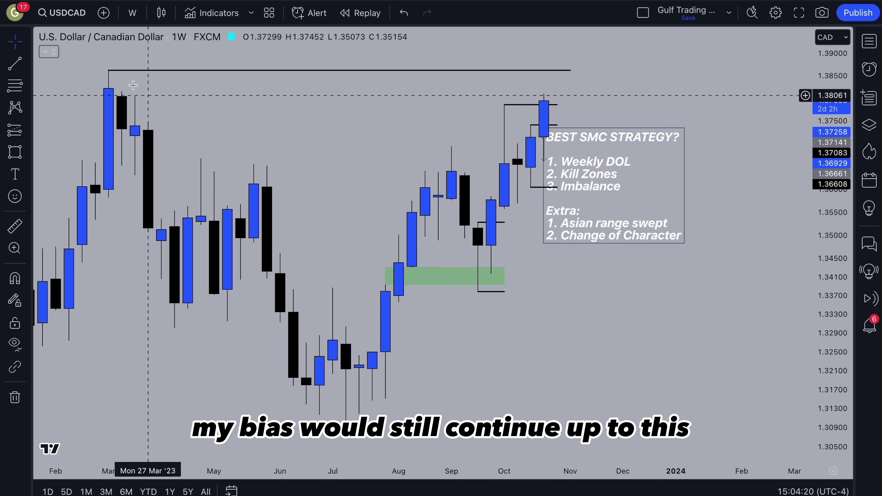
Return the chart to 3-minute candles
scroll(135, 87, down, 4)
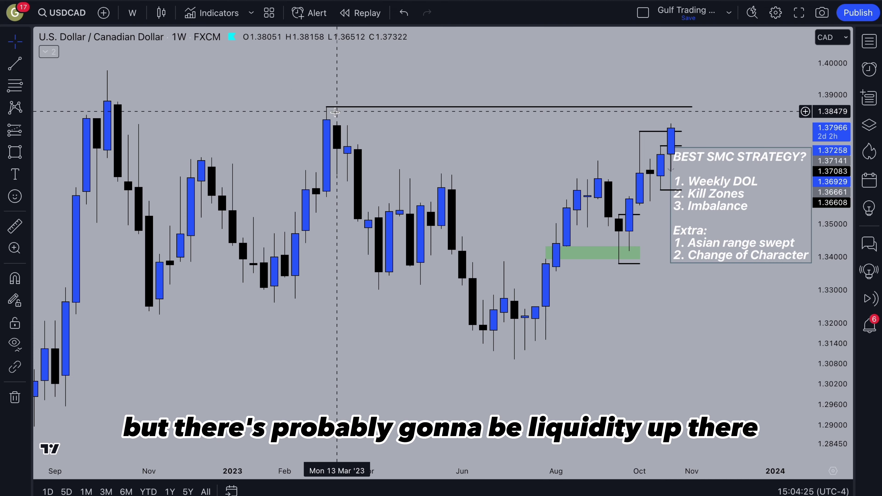
scroll(335, 112, up, 4)
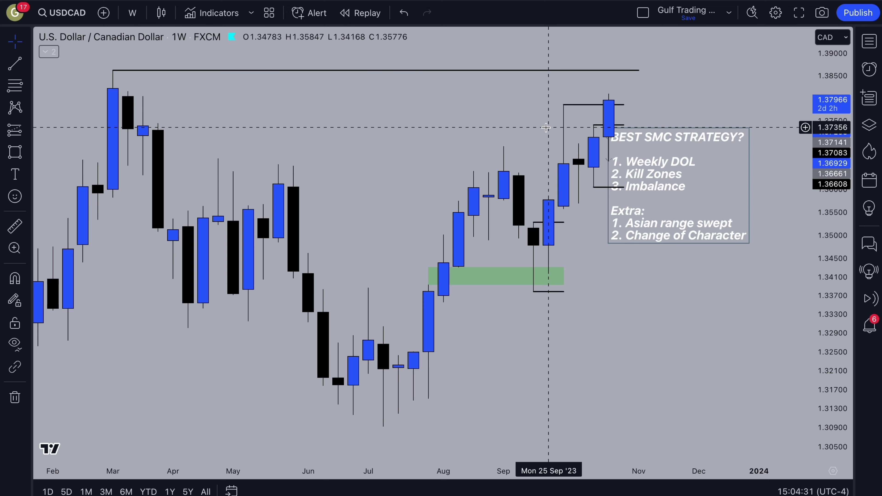
text(3)
key(Return)
Zoom the 3m chart to 25 Oct 01:00–04:00, showing the dip near 1.3742 and rally to 1.3766
scroll(601, 127, down, 5)
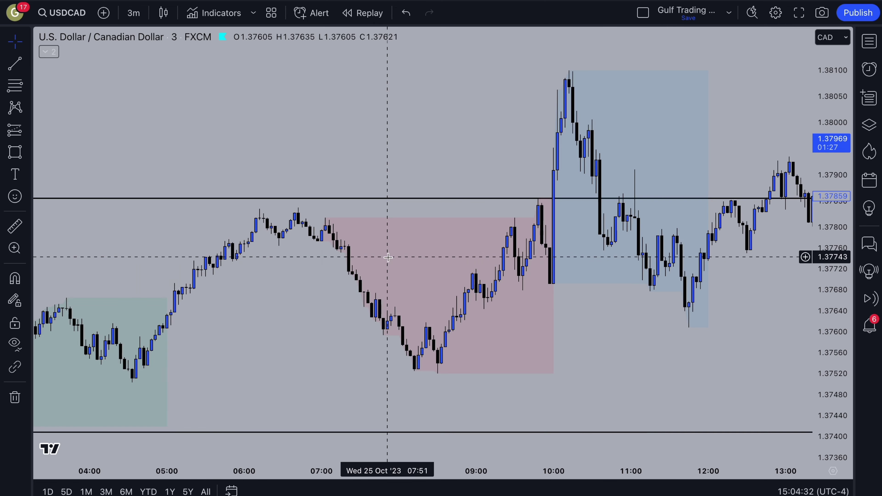
scroll(388, 256, down, 5)
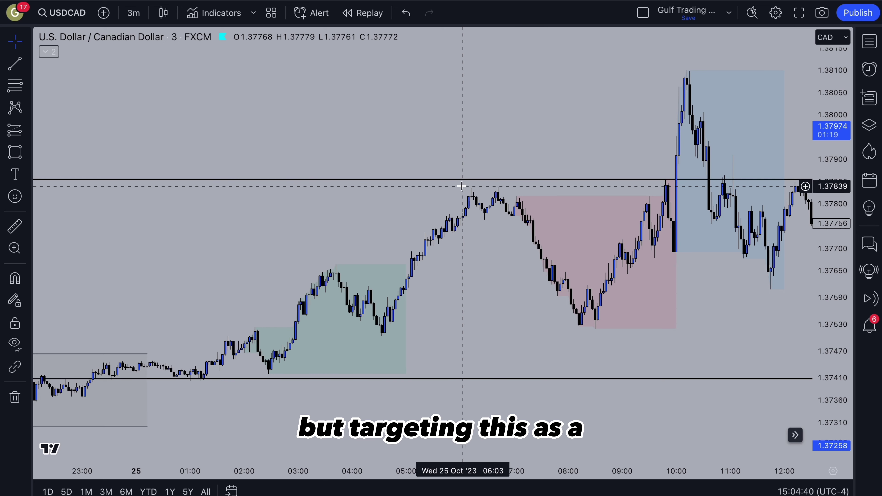
scroll(461, 186, left, 5)
scroll(408, 265, up, 5)
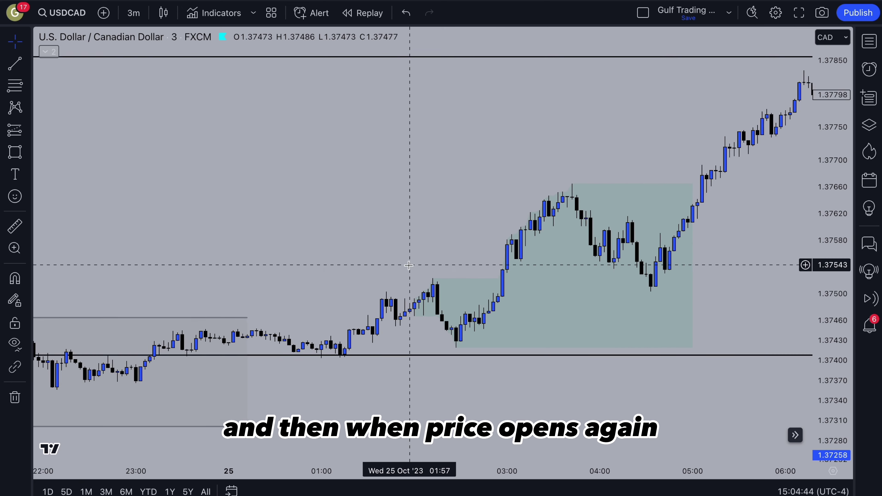
scroll(409, 265, up, 8)
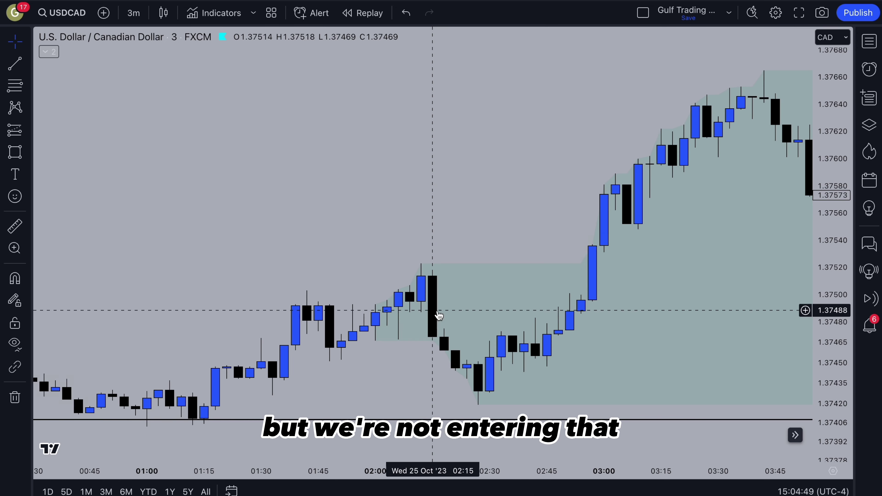
scroll(437, 310, down, 8)
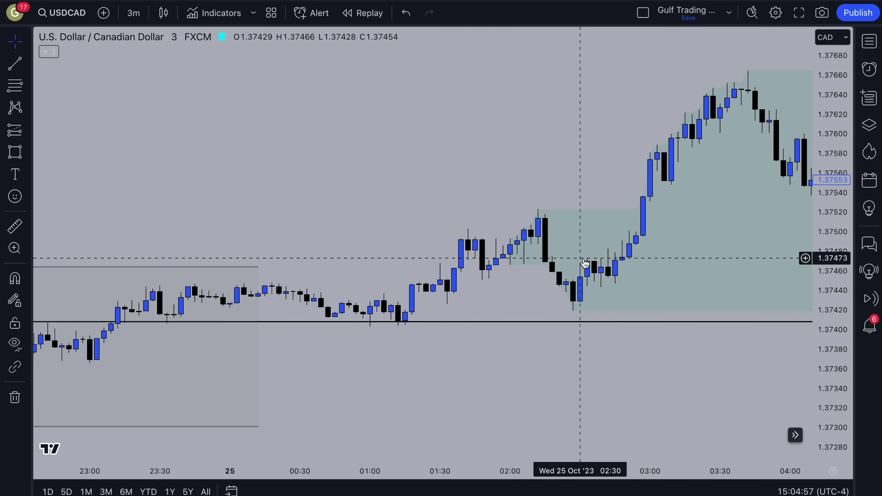
scroll(580, 258, up, 5)
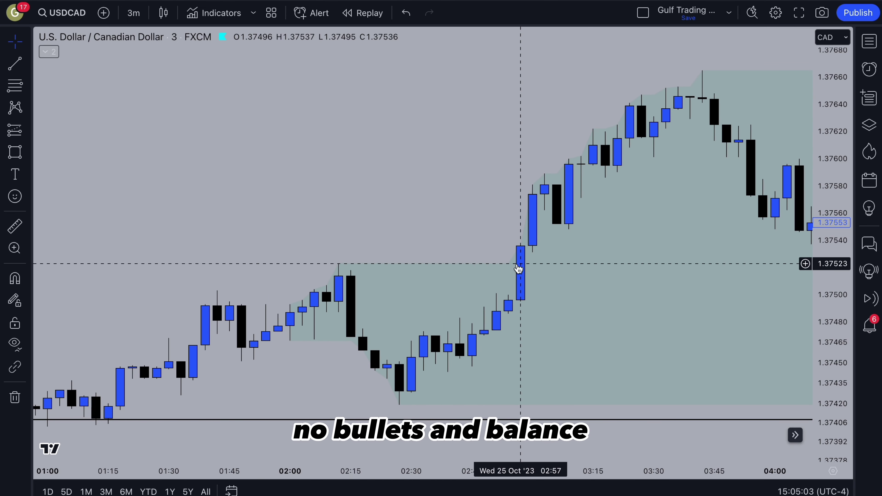
Draw a green 1.37500–1.37531 box on the 02:57 imbalance, extended right to about 04:45
click(14, 152)
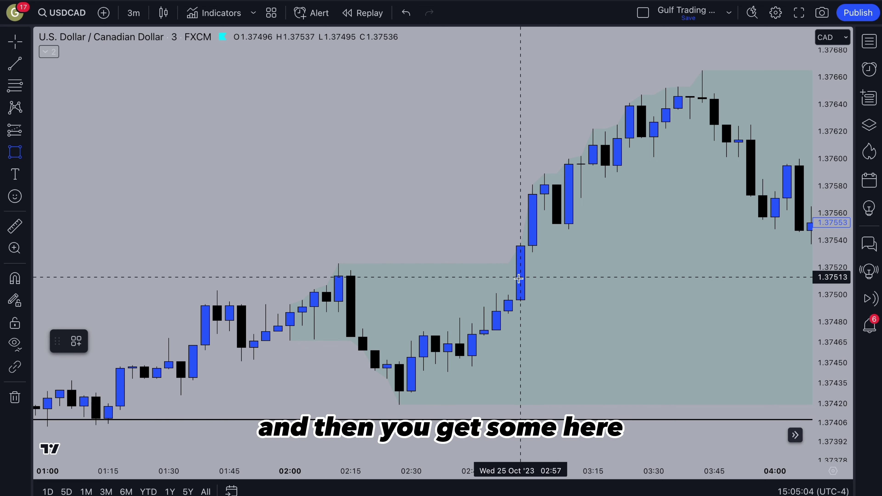
drag(518, 278, 533, 252)
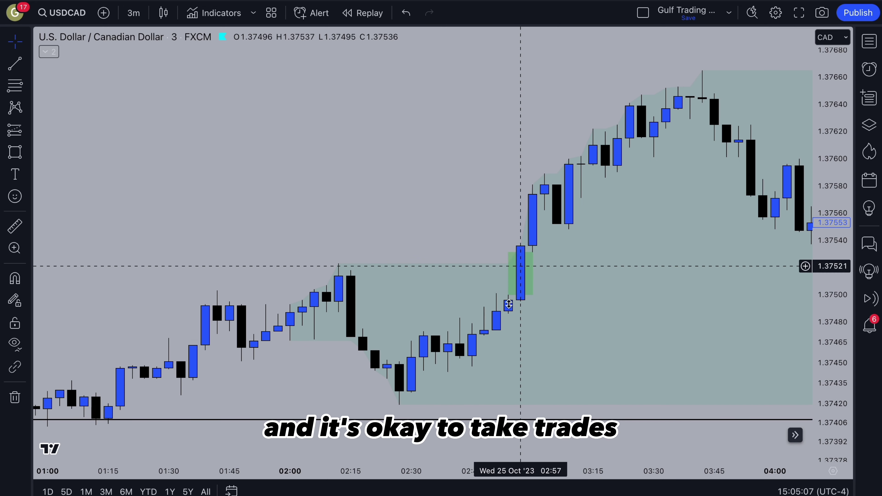
scroll(533, 237, down, 5)
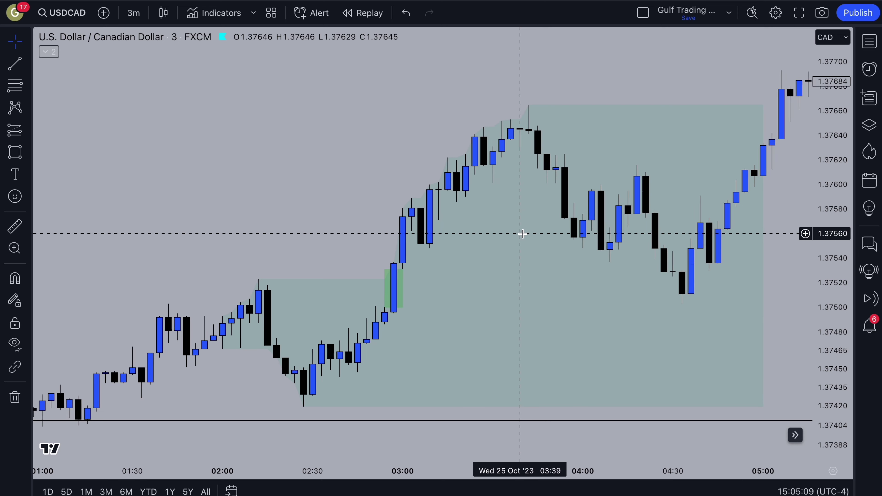
drag(410, 309, 747, 307)
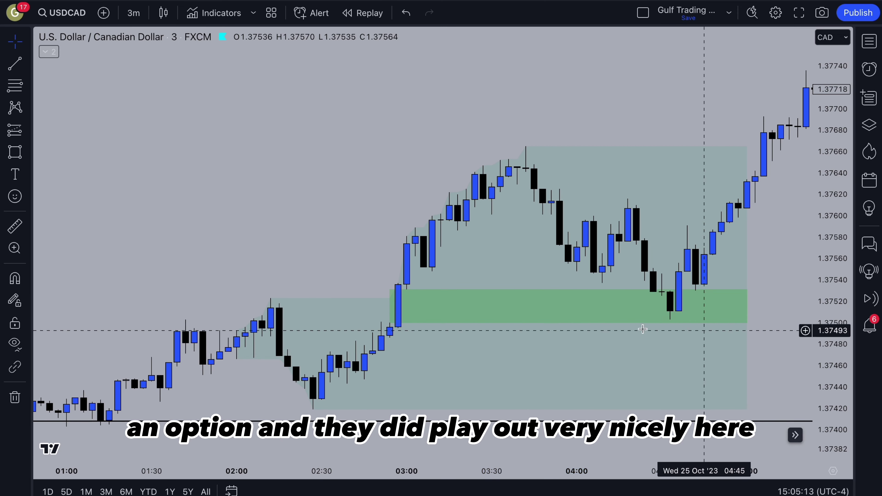
click(542, 227)
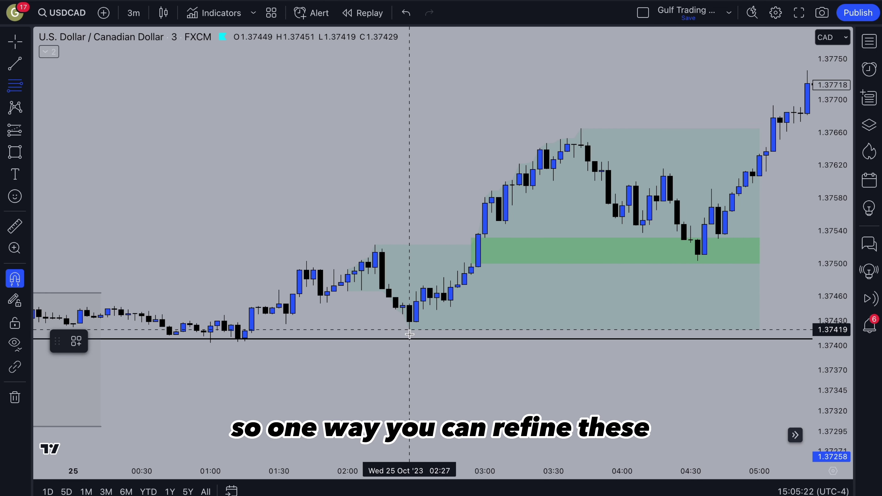
Measure the 02:30–03:40 swing low to high and apply the 50% template, midline near 1.37540
click(409, 335)
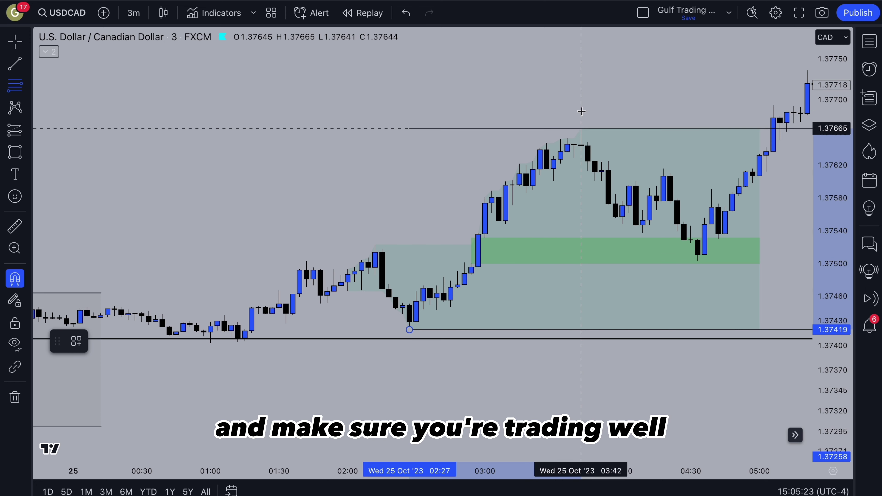
click(581, 128)
click(76, 341)
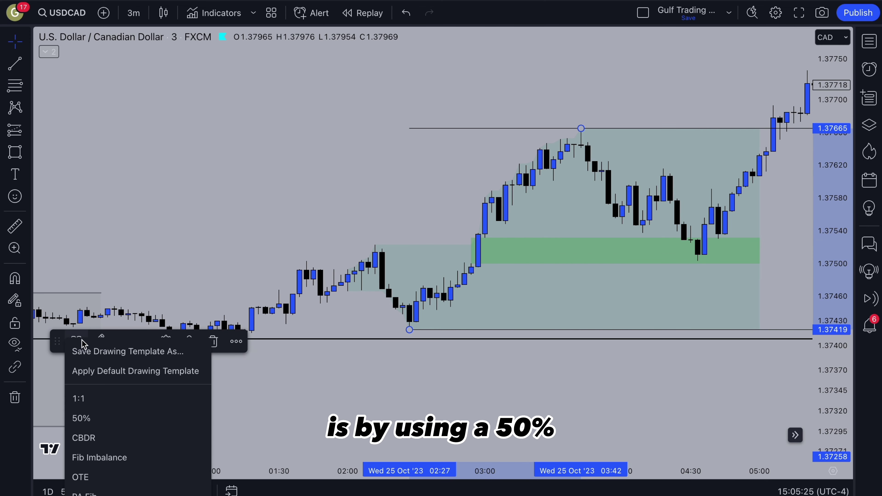
click(104, 413)
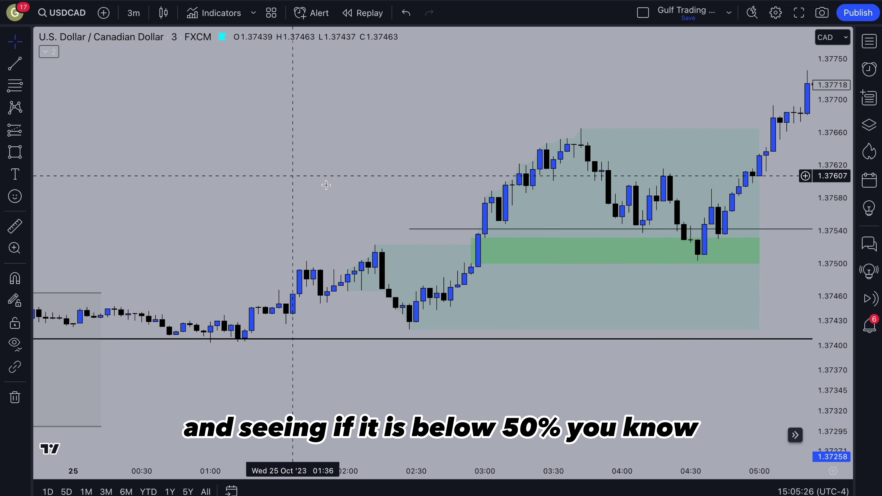
click(479, 243)
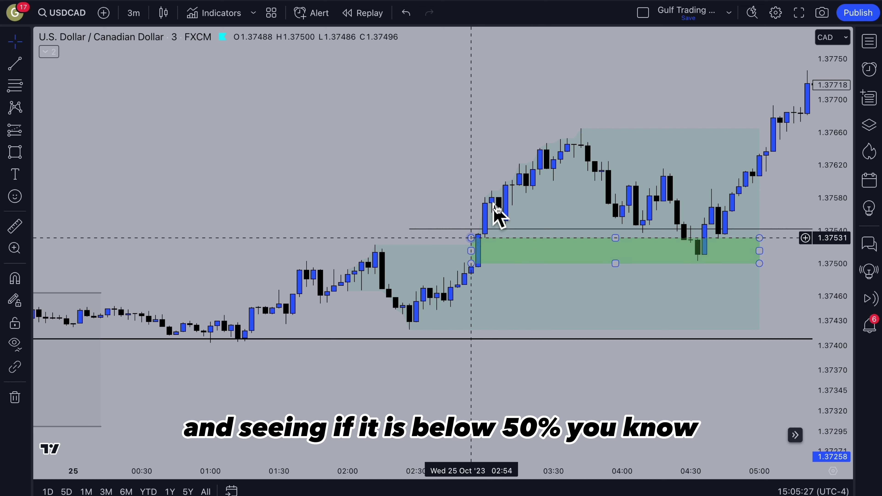
click(487, 241)
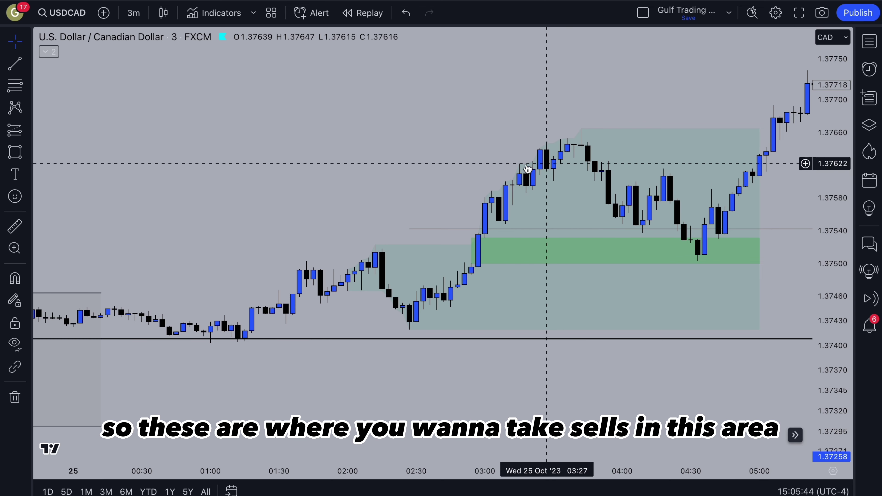
scroll(541, 177, right, 2)
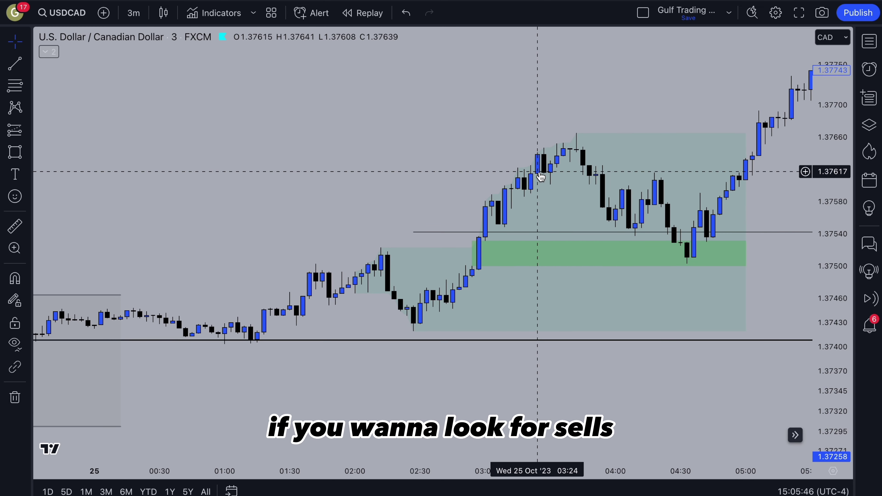
scroll(502, 291, right, 3)
scroll(502, 290, up, 4)
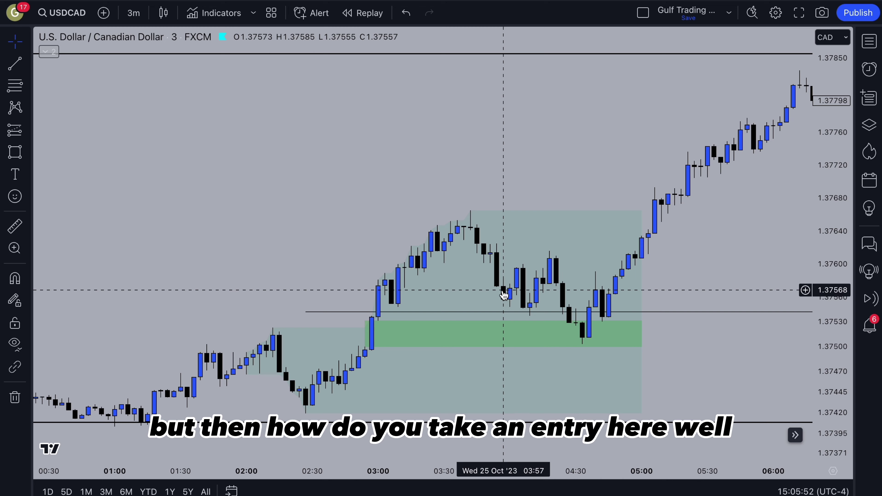
Place a long entry at 1.37531 on the imbalance with the stop at 1.37419
click(15, 130)
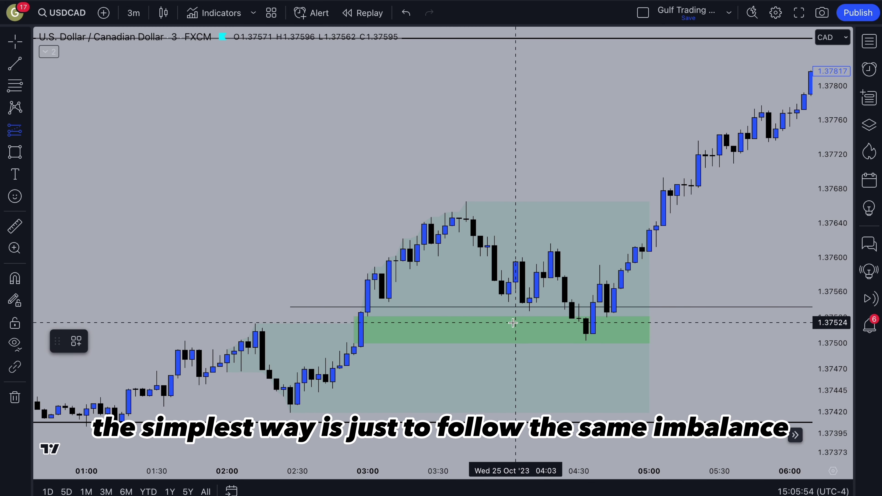
click(573, 317)
drag(572, 388, 361, 407)
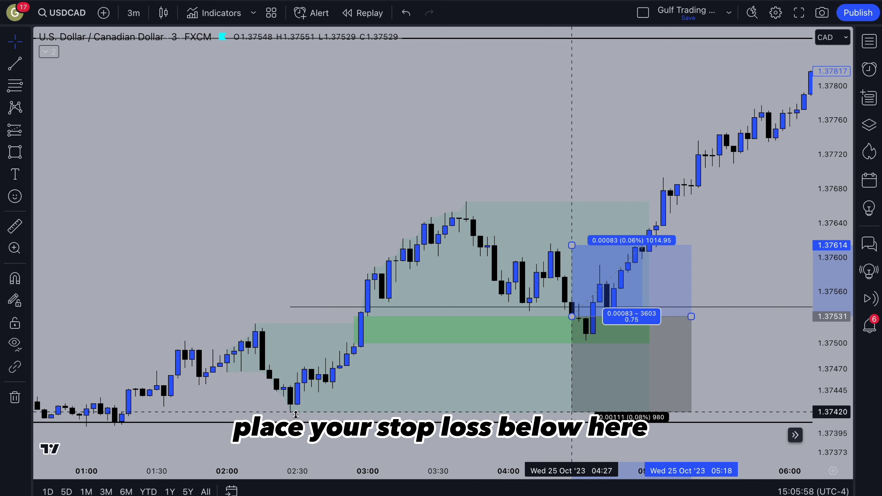
drag(289, 419, 291, 417)
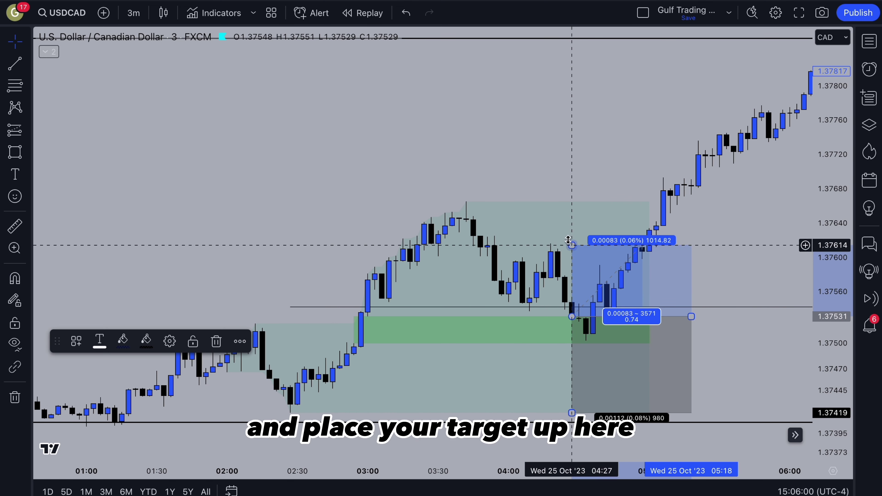
Set the long's profit target to 1.37665
drag(571, 246, 468, 197)
scroll(531, 171, down, 3)
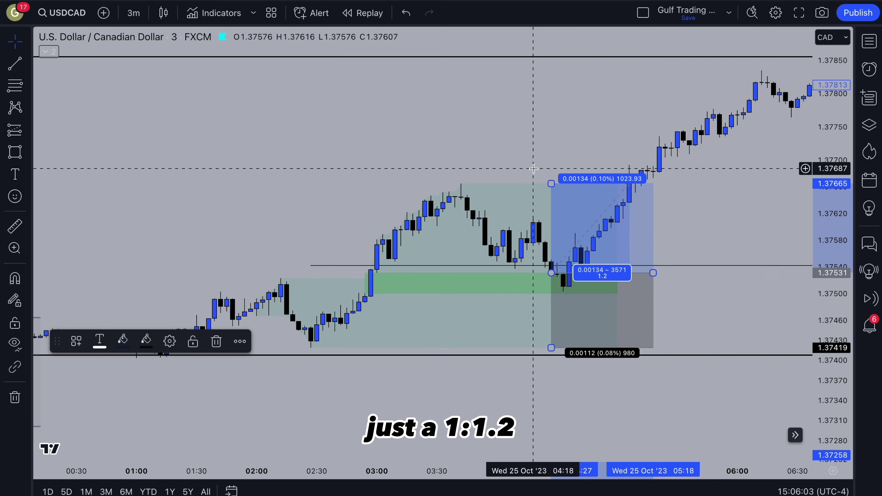
drag(521, 185, 520, 60)
scroll(517, 60, down, 3)
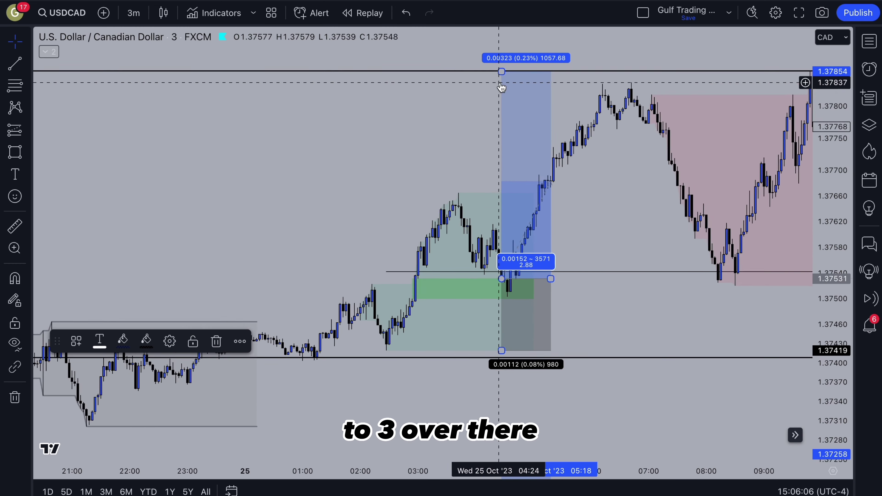
scroll(499, 82, up, 3)
drag(583, 165, 583, 183)
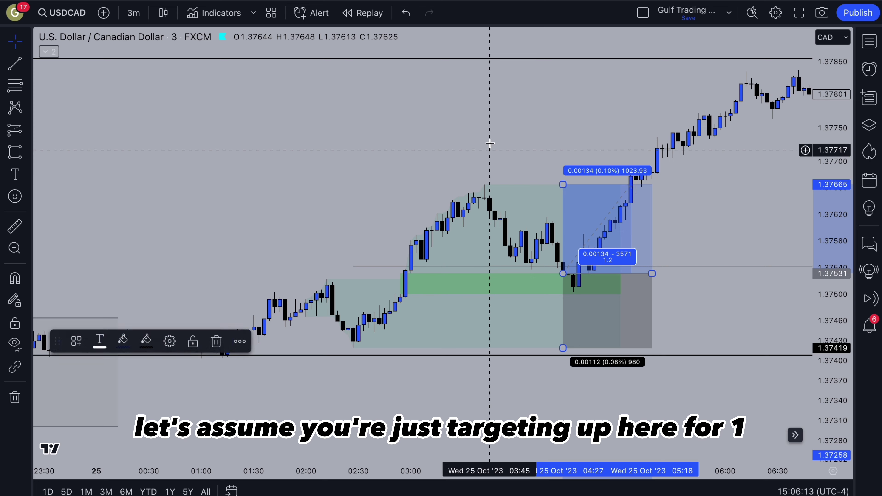
click(490, 141)
Raise the stop loss to 1.37486, giving about 2.98 reward-to-risk
scroll(612, 241, up, 1)
click(613, 242)
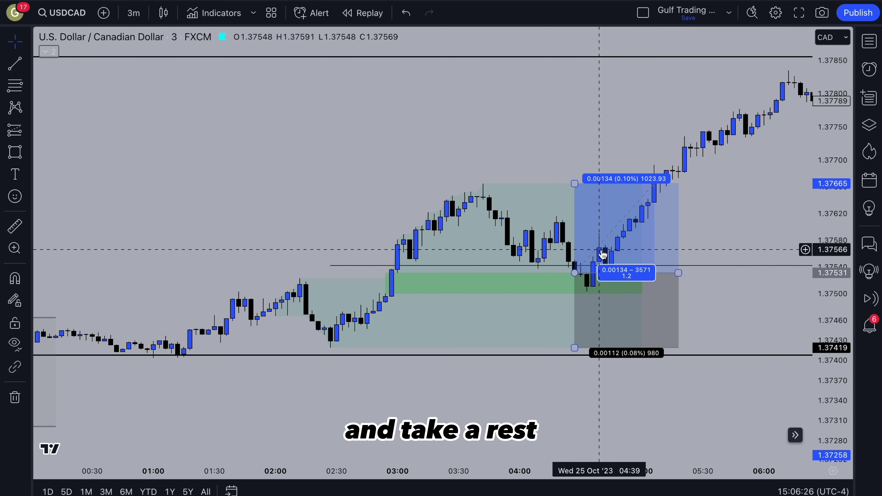
scroll(590, 257, down, 2)
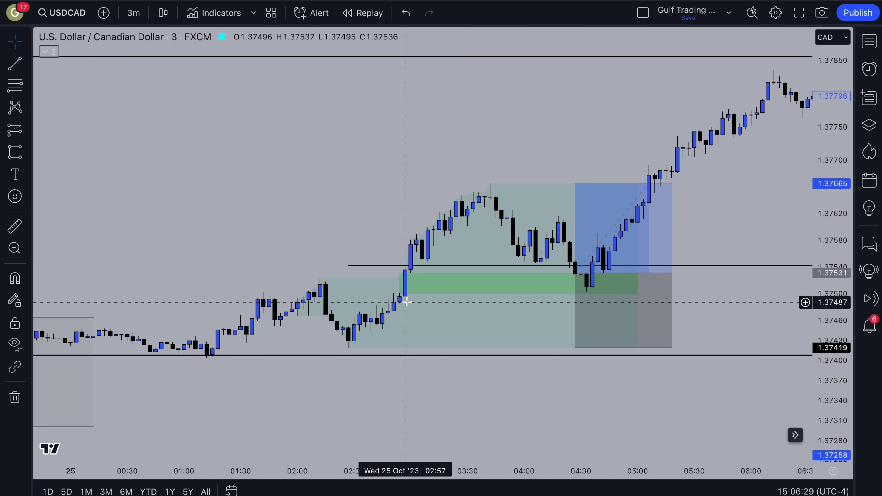
drag(575, 348, 399, 303)
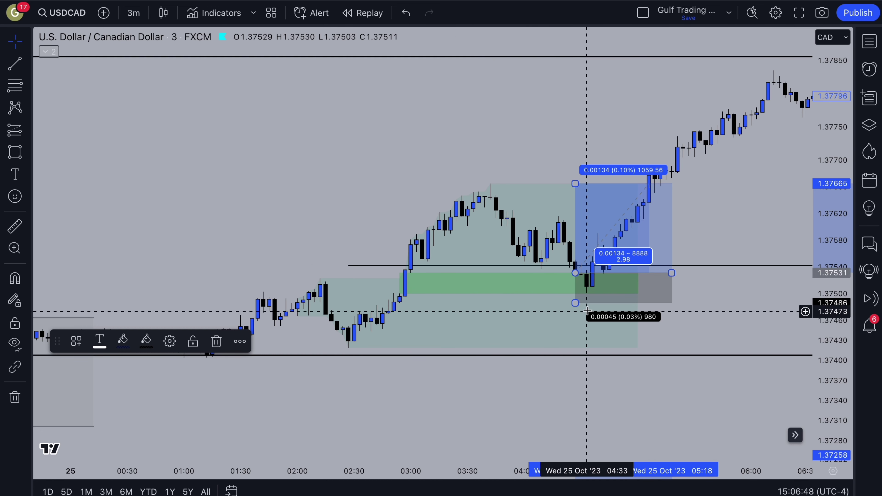
drag(572, 326, 348, 348)
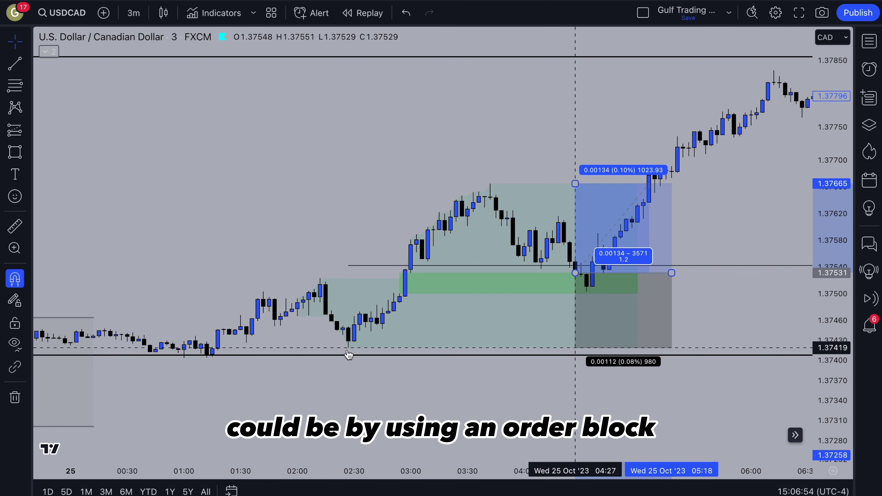
Draw a trend line from the order-block candle's open at 1.37514 to beside the long entry
click(328, 196)
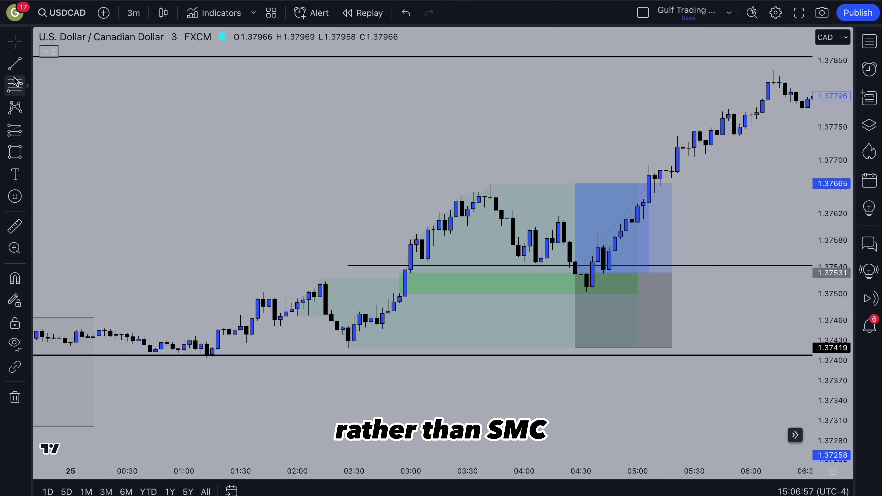
click(15, 64)
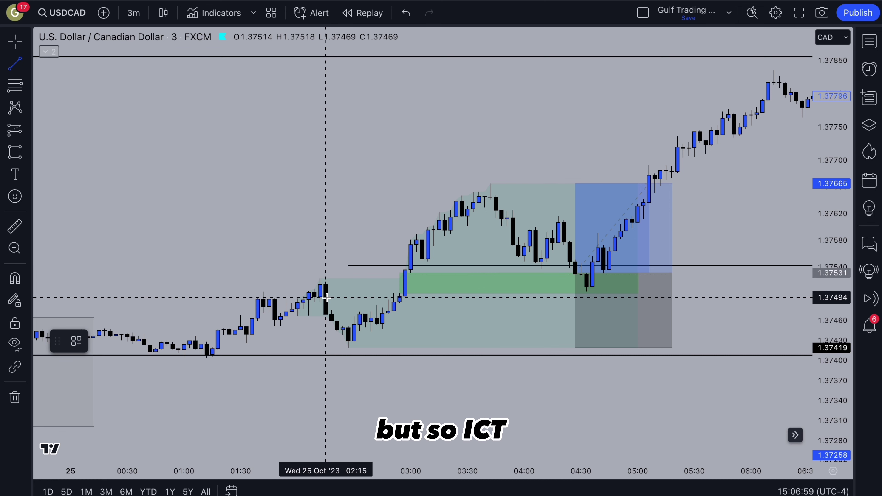
click(326, 285)
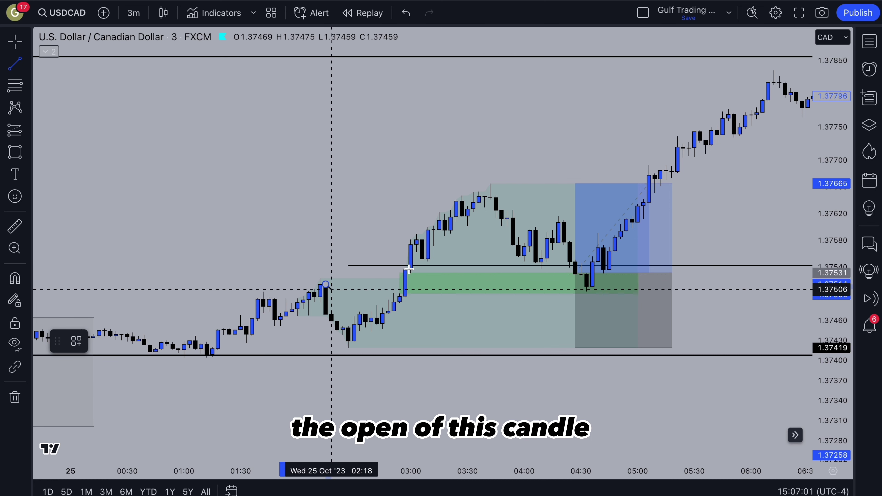
click(622, 278)
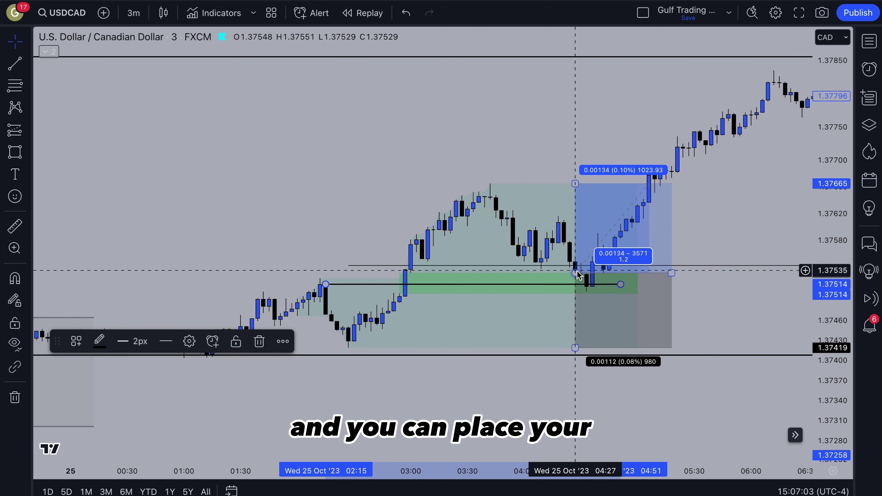
Move the long entry down to 1.37514, then back up to the imbalance start near 1.37531
drag(582, 276, 578, 288)
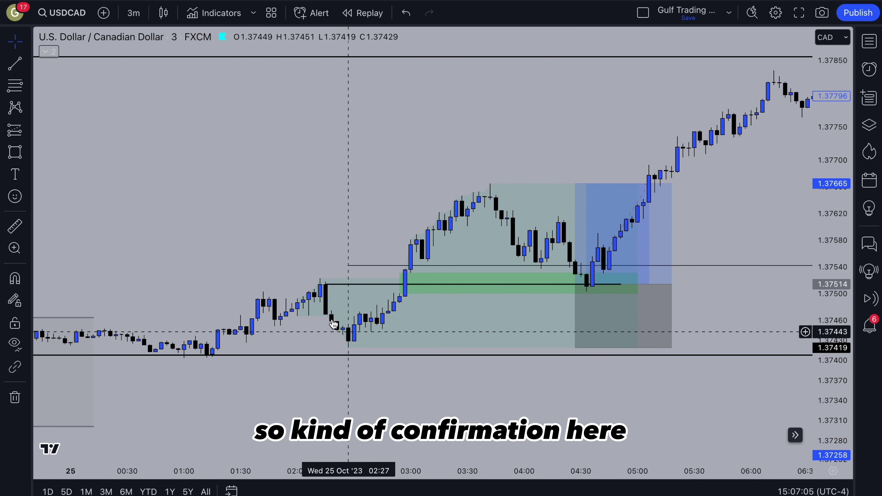
click(402, 293)
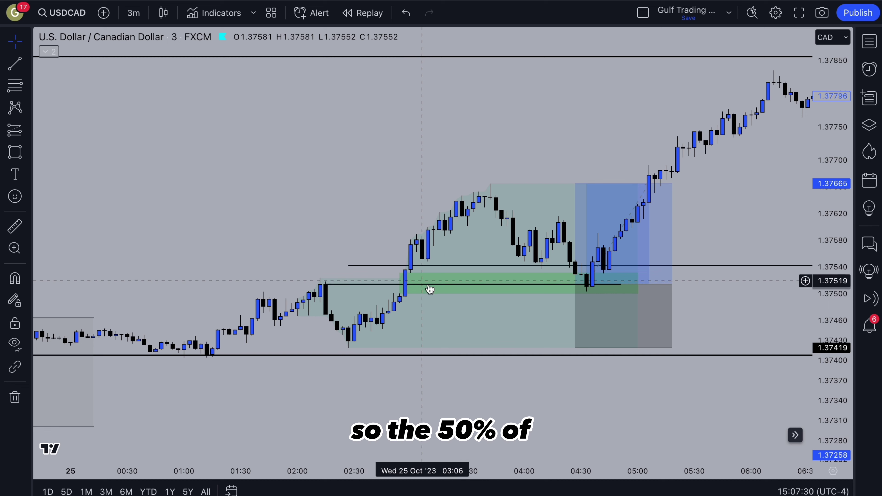
click(600, 298)
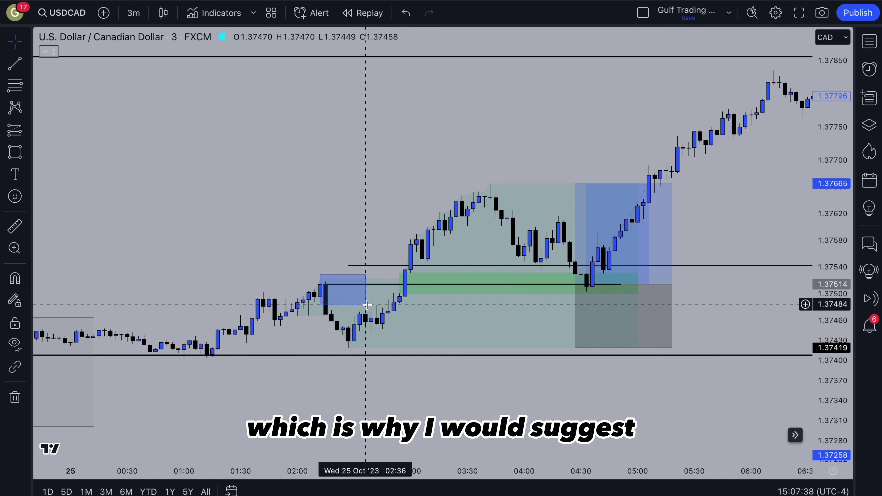
click(367, 305)
click(583, 288)
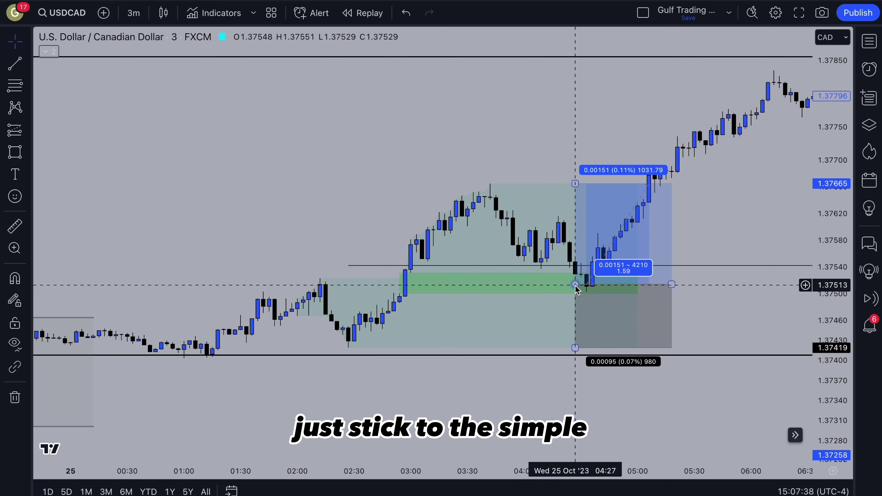
drag(575, 286, 576, 273)
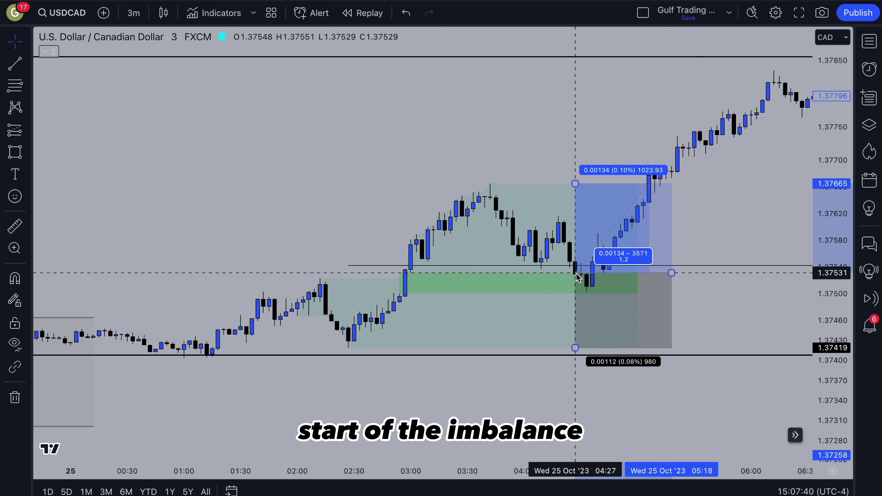
click(680, 246)
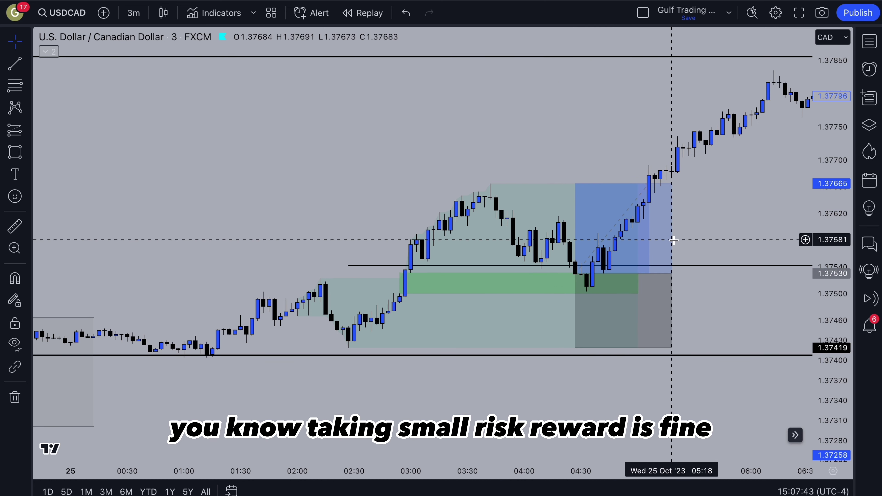
click(613, 237)
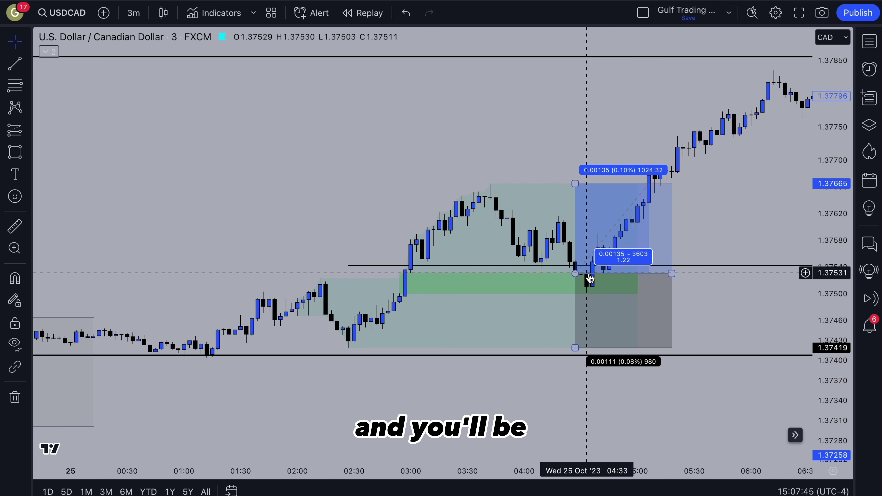